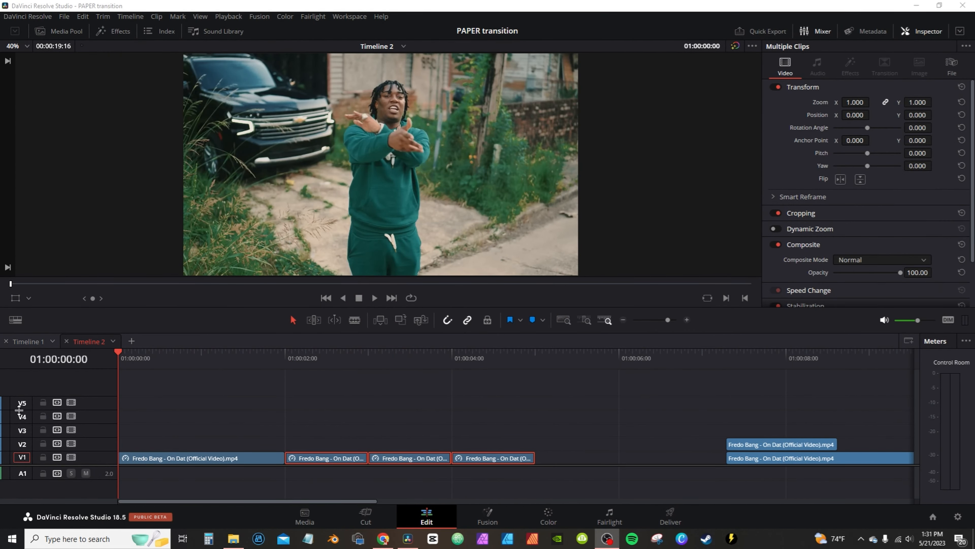
Check the duration of the first clip on track V1.
{"action": "left_click", "coordinate": [206, 457]}
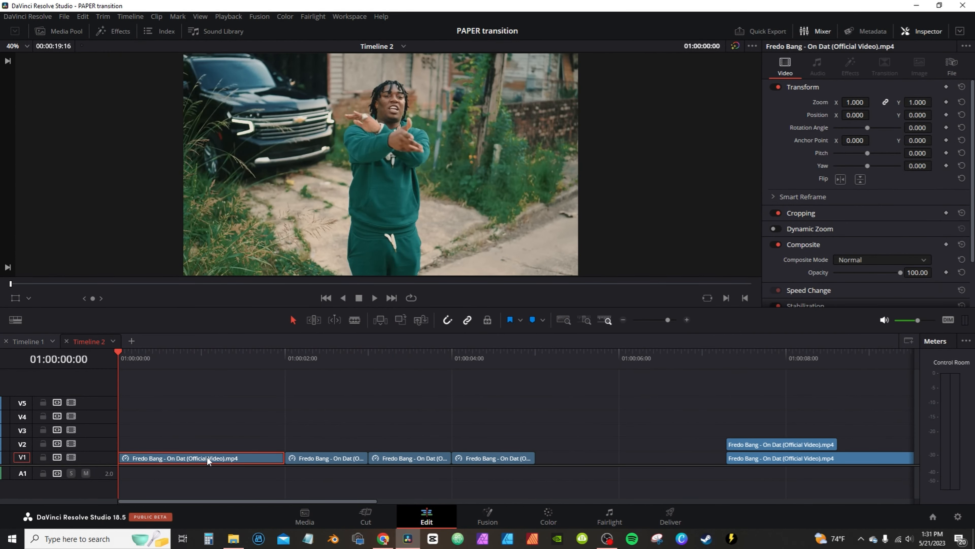
{"action": "key", "text": "ctrl+d"}
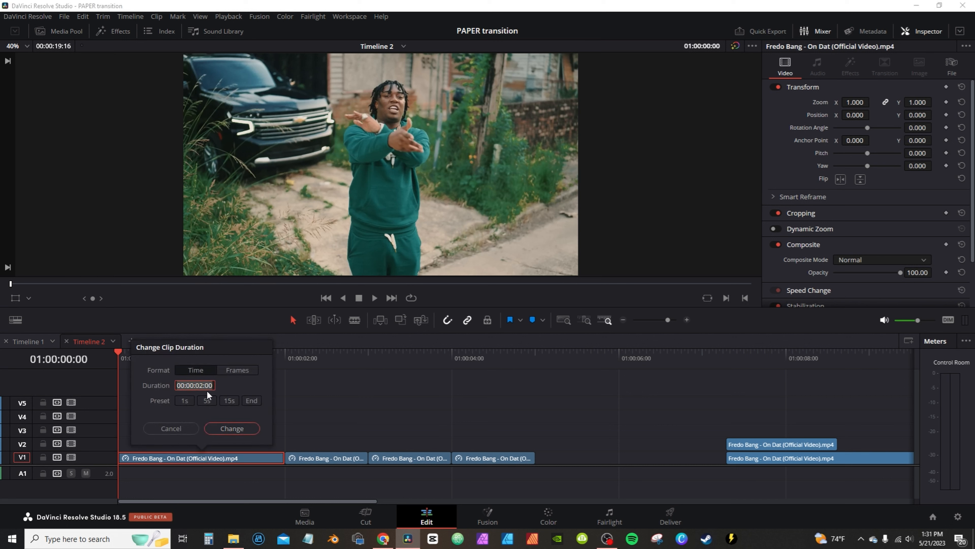
{"action": "left_click", "coordinate": [202, 427]}
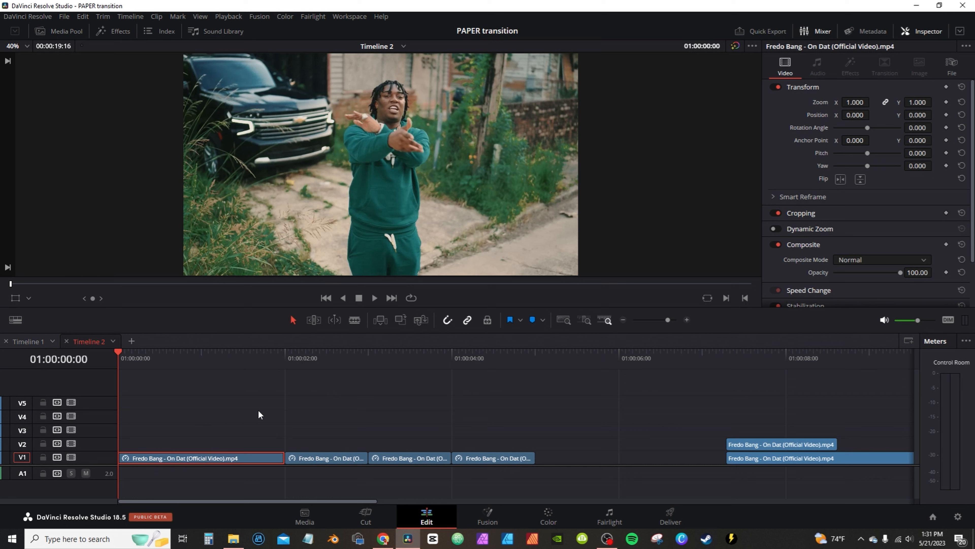
Place paper_texture14.png on track V2 above the first clip and trim it to that clip's length.
{"action": "left_click_drag", "start_coordinate": [338, 356], "coordinate": [386, 374]}
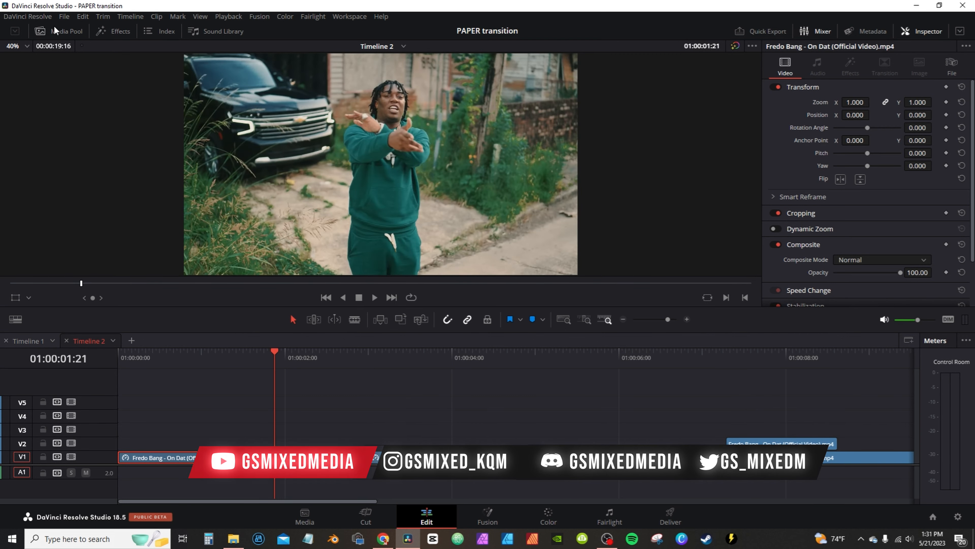
{"action": "left_click", "coordinate": [56, 32]}
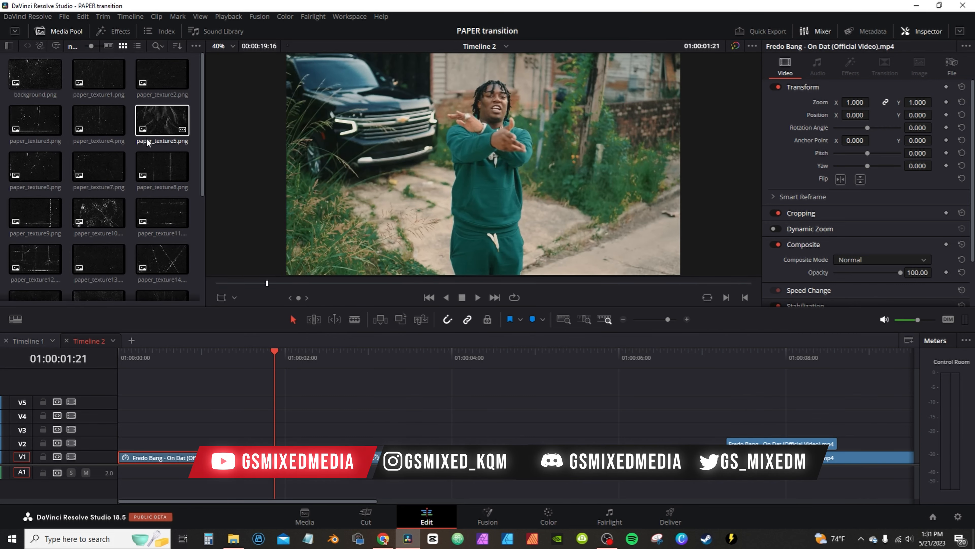
{"action": "scroll", "coordinate": [146, 137], "scroll_direction": "down", "scroll_amount": 4}
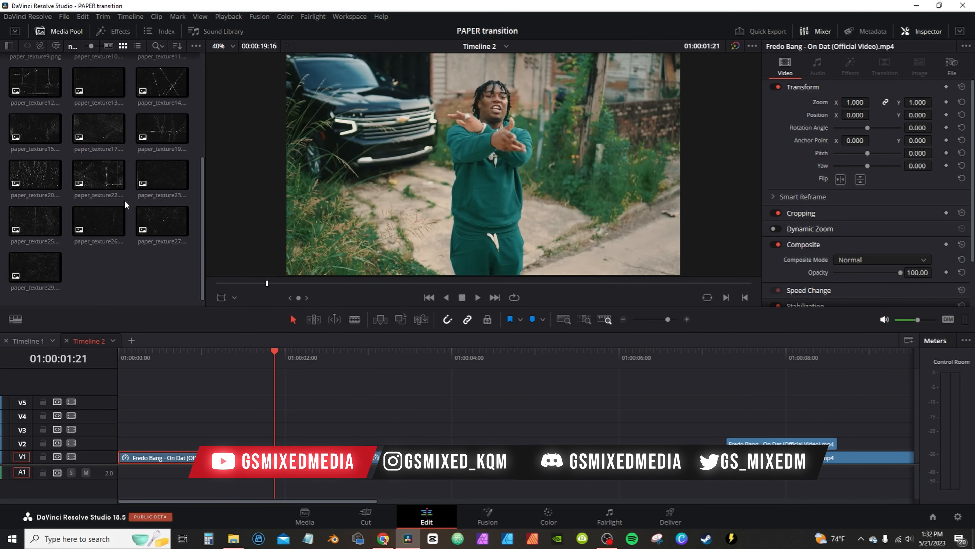
{"action": "scroll", "coordinate": [123, 199], "scroll_direction": "up", "scroll_amount": 3}
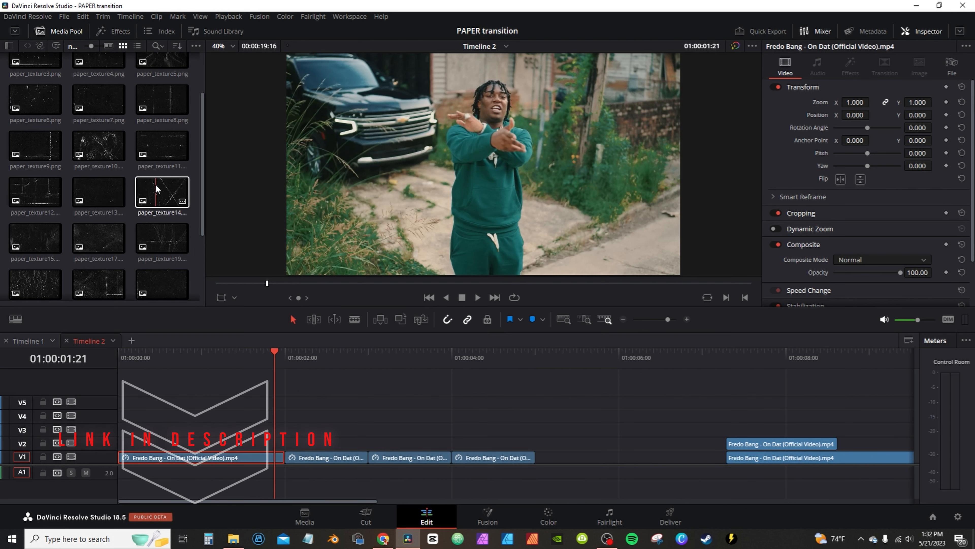
{"action": "left_click_drag", "start_coordinate": [159, 191], "coordinate": [126, 429]}
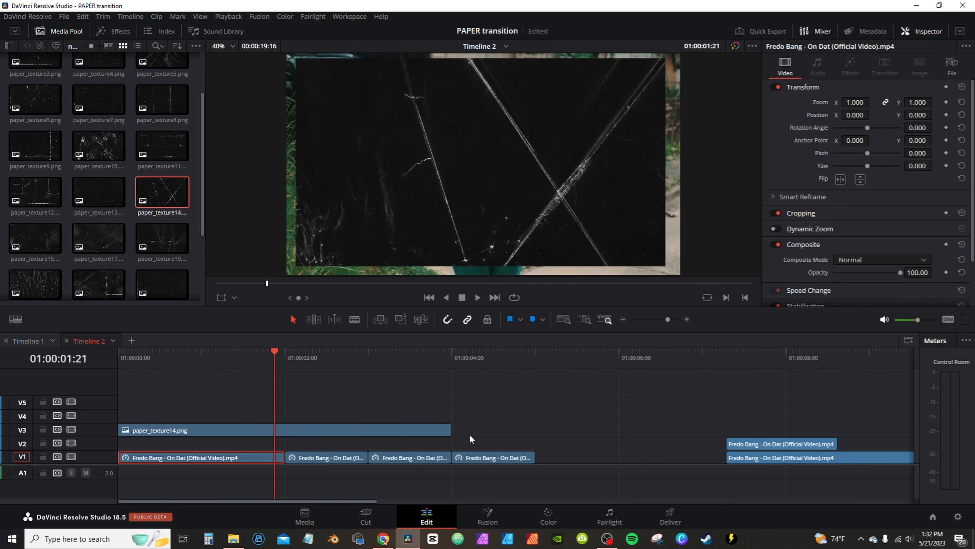
{"action": "left_click_drag", "start_coordinate": [451, 430], "coordinate": [283, 431]}
{"action": "left_click_drag", "start_coordinate": [189, 432], "coordinate": [189, 440]}
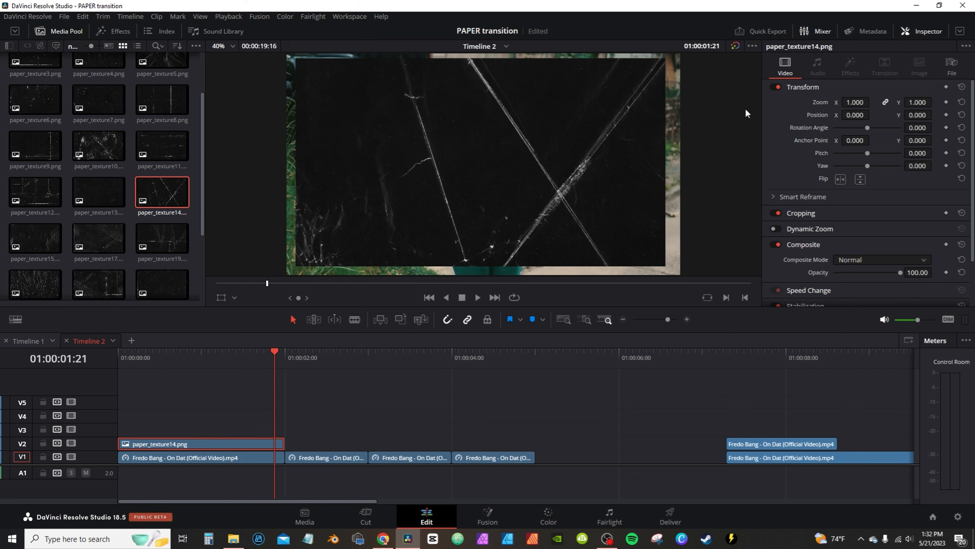
Scale paper_texture14.png to a zoom of 1.110 and set its composite mode to Screen.
{"action": "left_click_drag", "start_coordinate": [855, 102], "coordinate": [872, 102]}
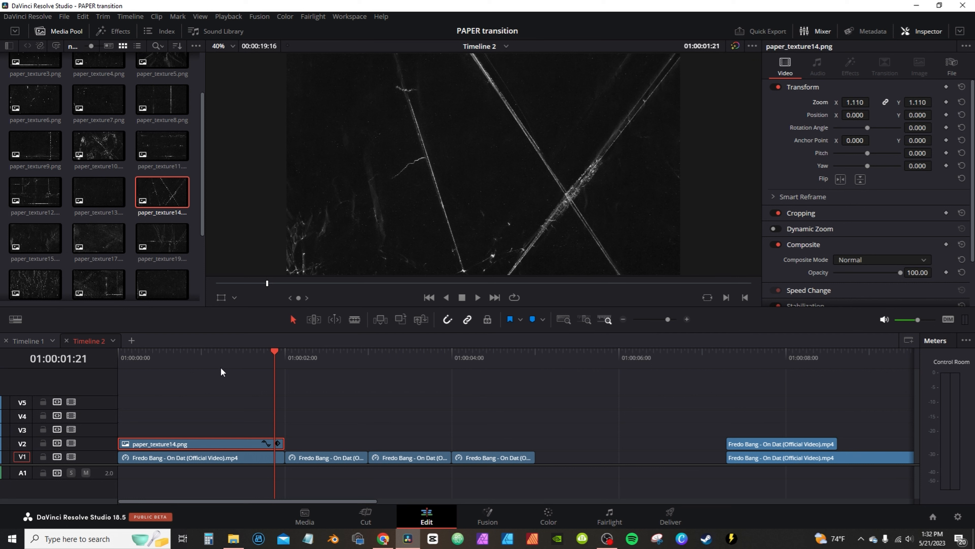
{"action": "left_click_drag", "start_coordinate": [207, 359], "coordinate": [189, 380]}
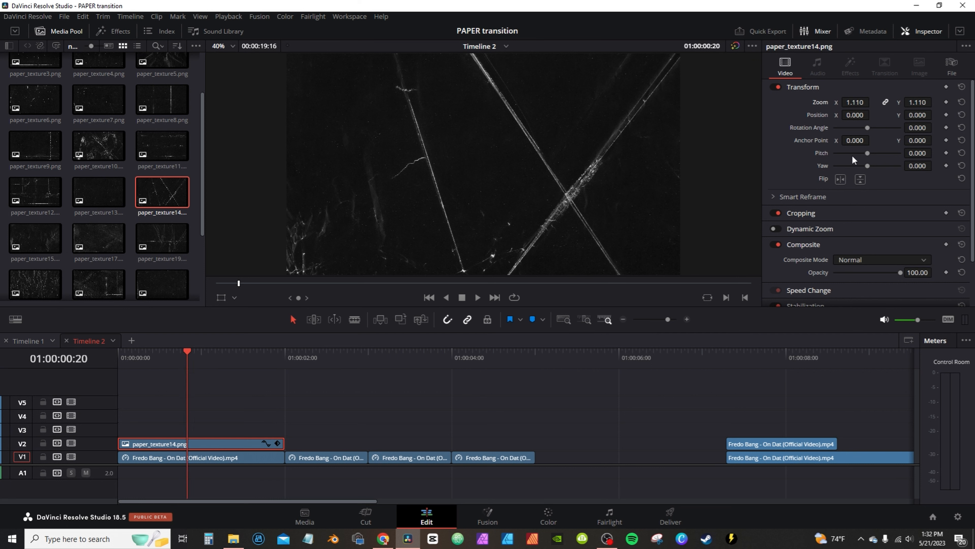
{"action": "left_click", "coordinate": [864, 259]}
{"action": "scroll", "coordinate": [868, 285], "scroll_direction": "down", "scroll_amount": 5}
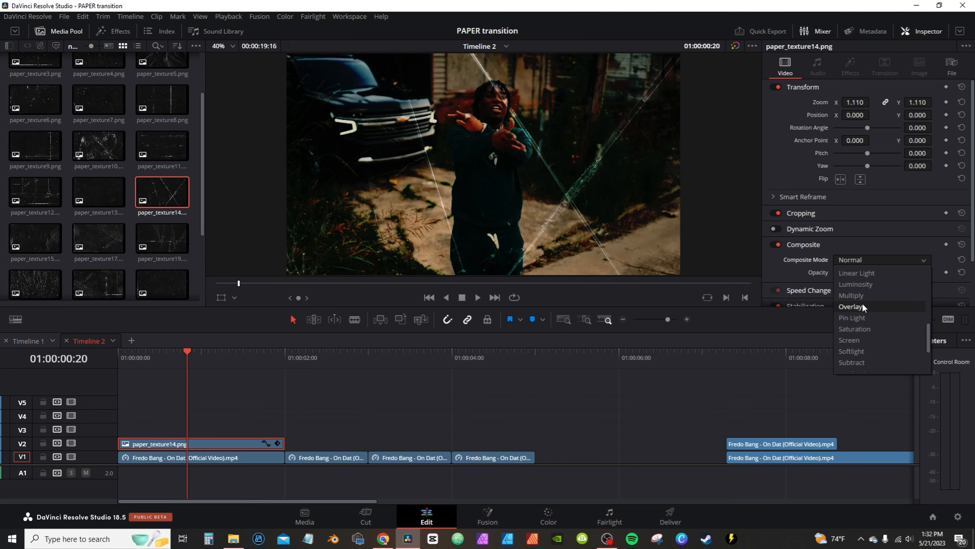
{"action": "left_click", "coordinate": [859, 339]}
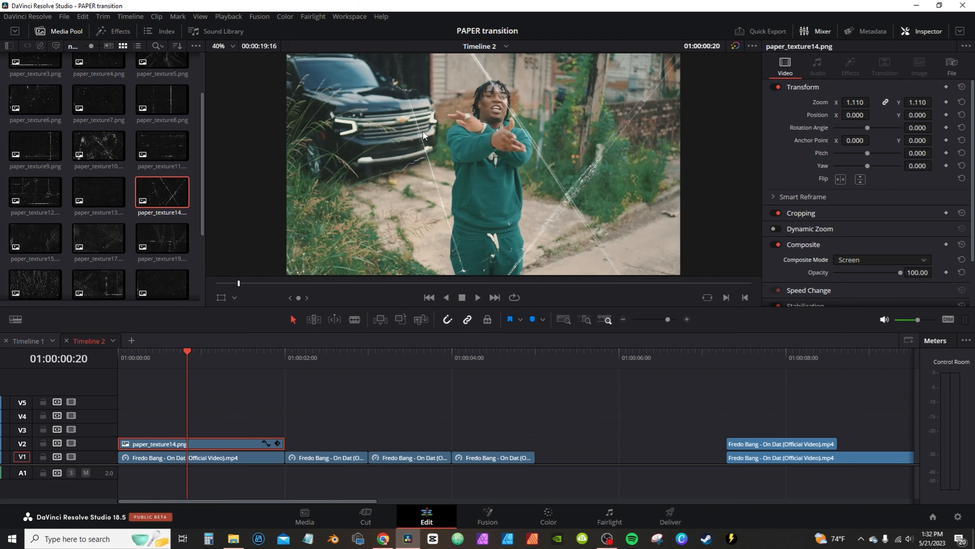
Grade paper_texture14.png with gain 3.20, gamma 0.10 and lift -0.02 on the Color page.
{"action": "left_click", "coordinate": [550, 514]}
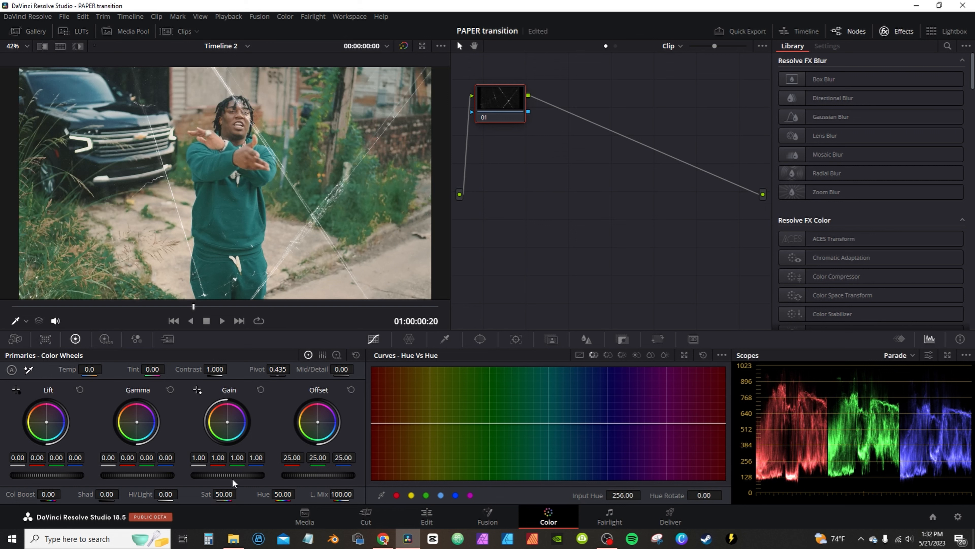
{"action": "left_click_drag", "start_coordinate": [224, 475], "coordinate": [357, 475]}
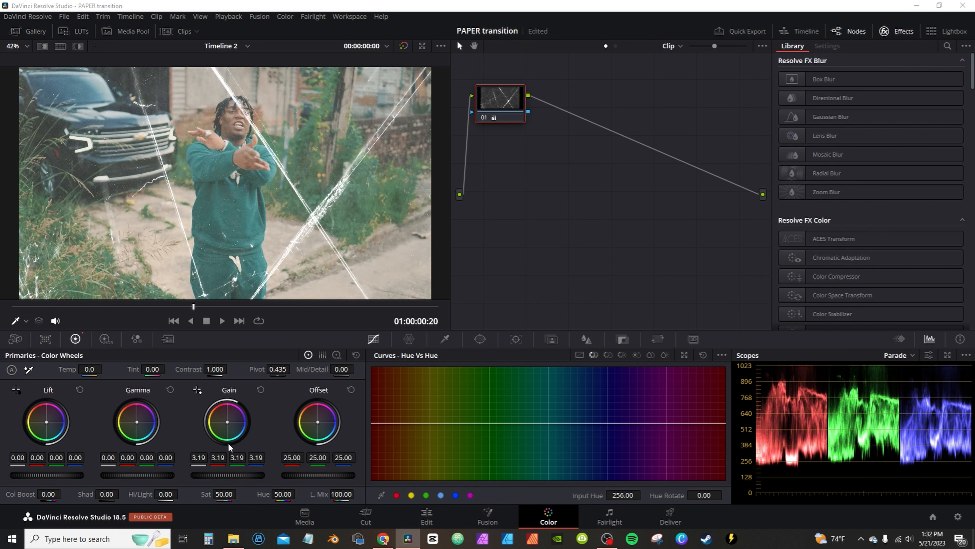
{"action": "left_click_drag", "start_coordinate": [231, 476], "coordinate": [232, 475]}
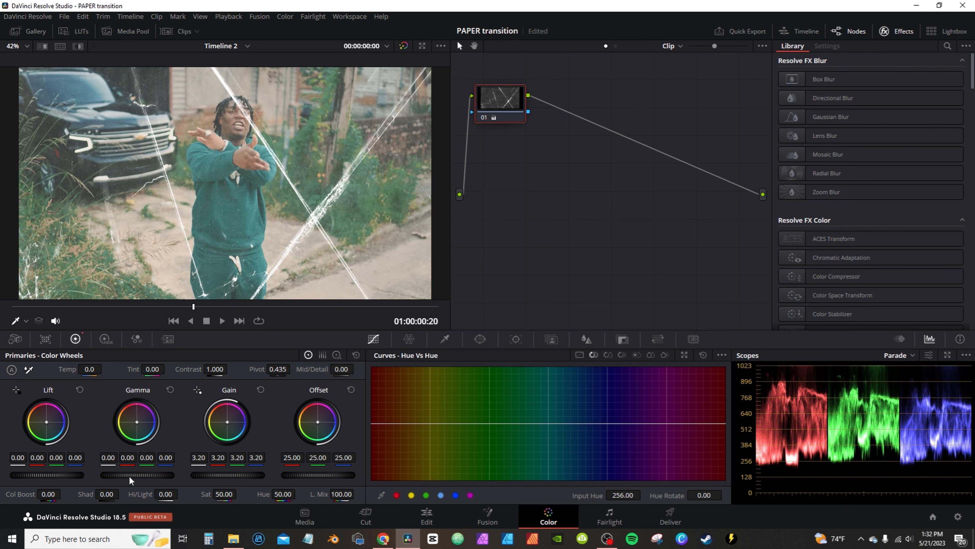
{"action": "left_click_drag", "start_coordinate": [129, 476], "coordinate": [138, 477]}
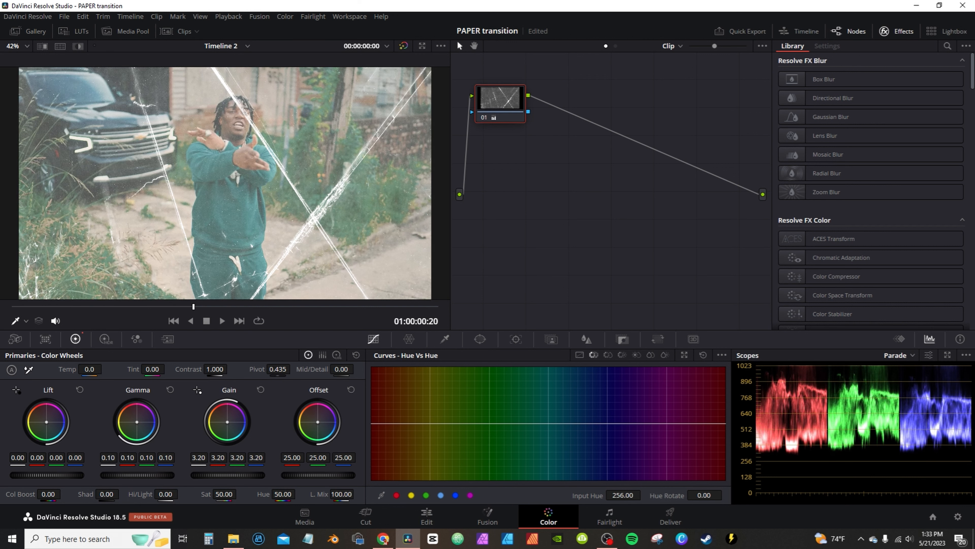
{"action": "left_click_drag", "start_coordinate": [47, 475], "coordinate": [43, 476]}
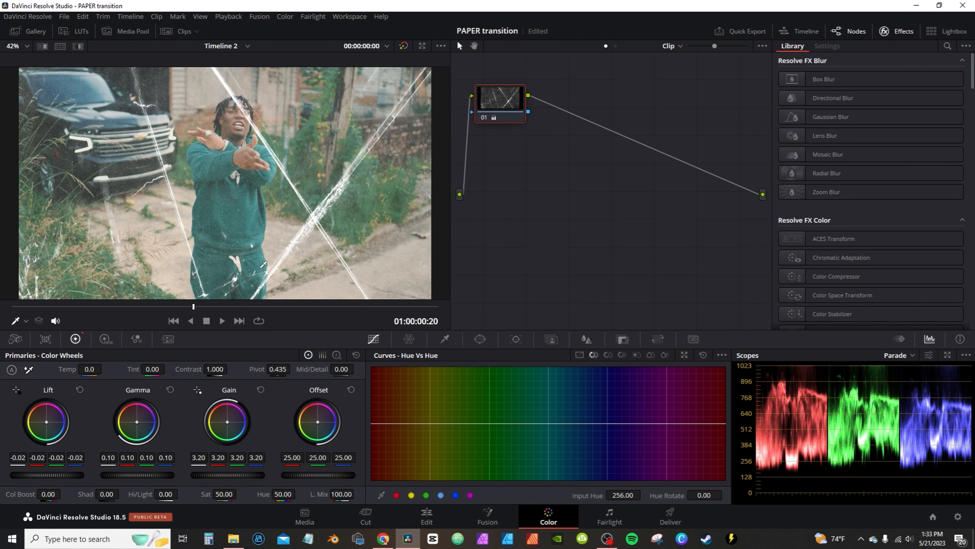
Combine paper_texture14.png and the first video clip into a compound clip on the timeline.
{"action": "key", "text": "shift+4"}
{"action": "left_click_drag", "start_coordinate": [167, 398], "coordinate": [229, 491]}
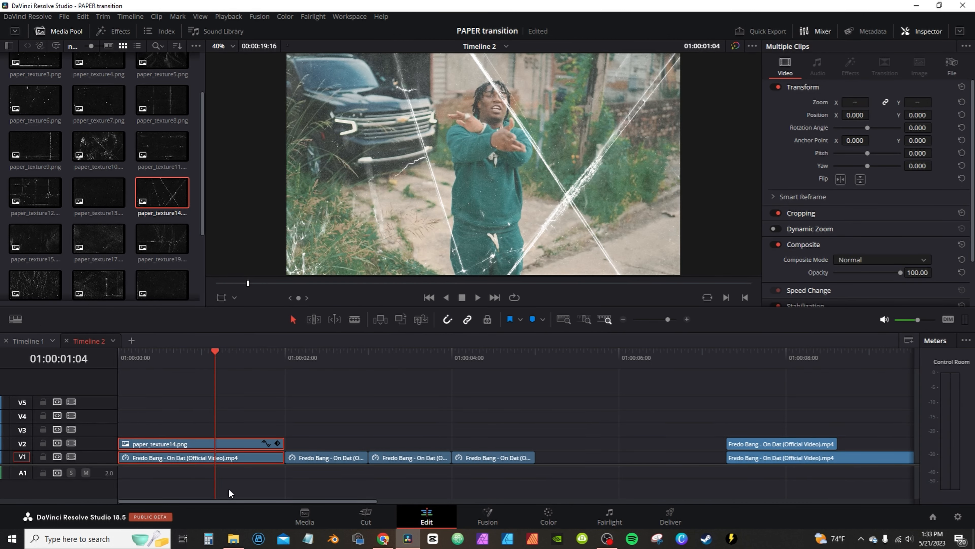
{"action": "right_click", "coordinate": [187, 456]}
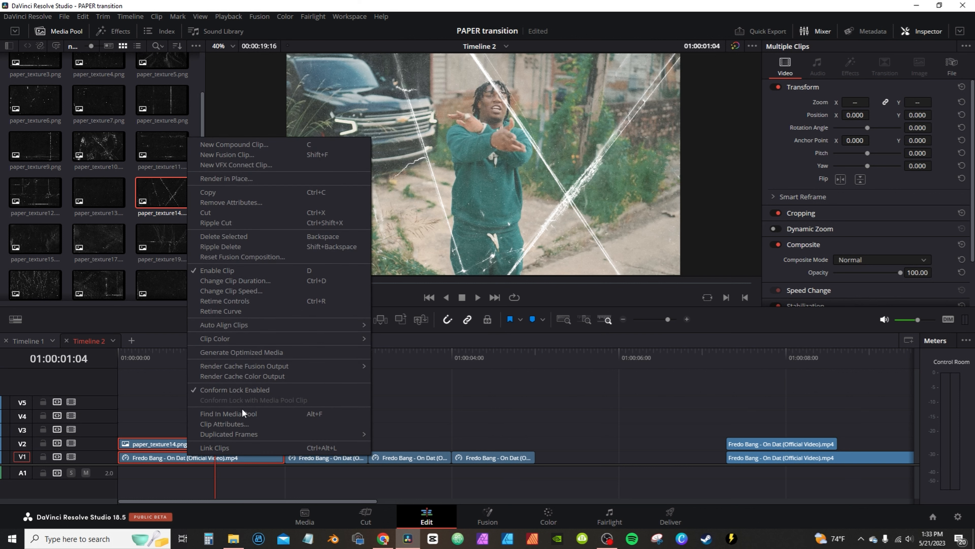
{"action": "left_click", "coordinate": [225, 145]}
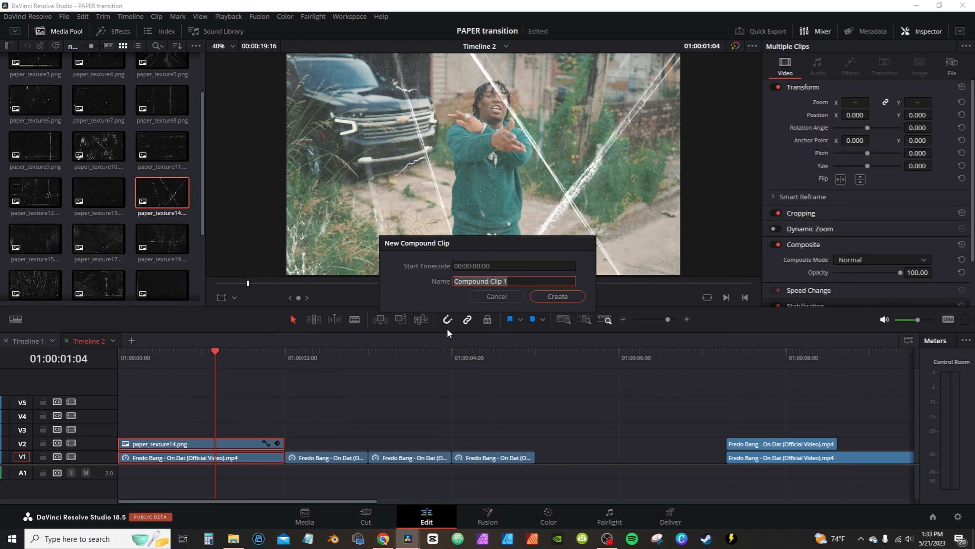
{"action": "left_click", "coordinate": [557, 296]}
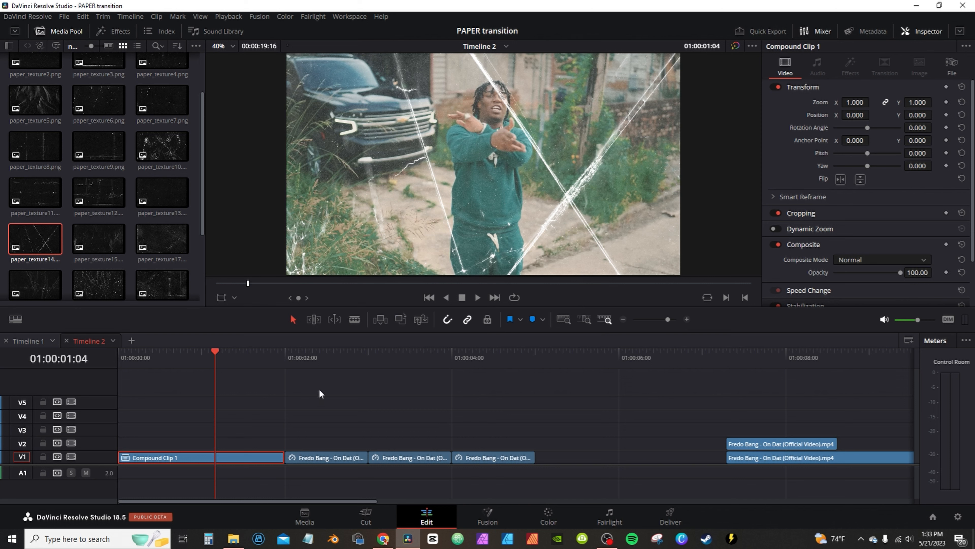
Place paper_texture8.png on track V2 above the second clip and trim it to that clip's length.
{"action": "left_click", "coordinate": [295, 355]}
{"action": "left_click", "coordinate": [302, 356]}
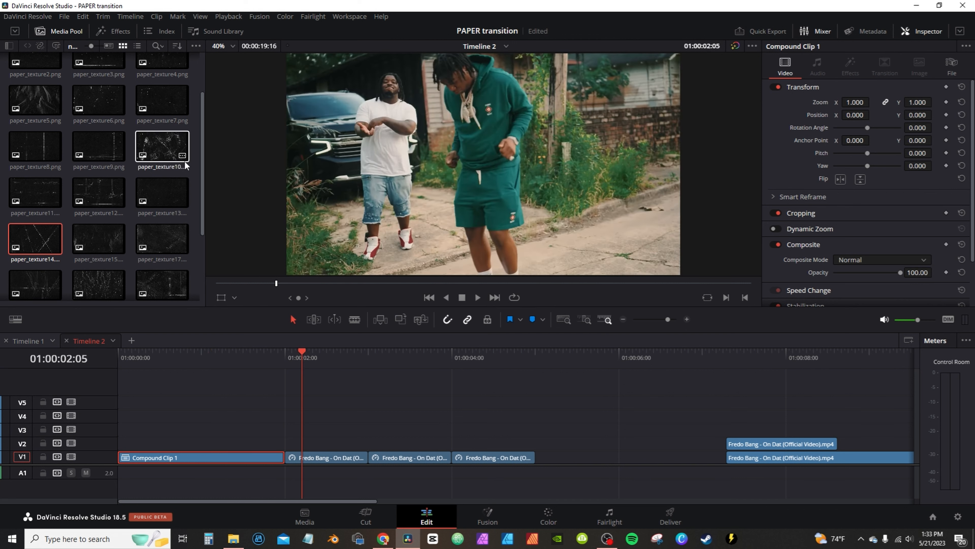
{"action": "left_click_drag", "start_coordinate": [35, 148], "coordinate": [290, 432]}
{"action": "left_click_drag", "start_coordinate": [617, 430], "coordinate": [334, 441]}
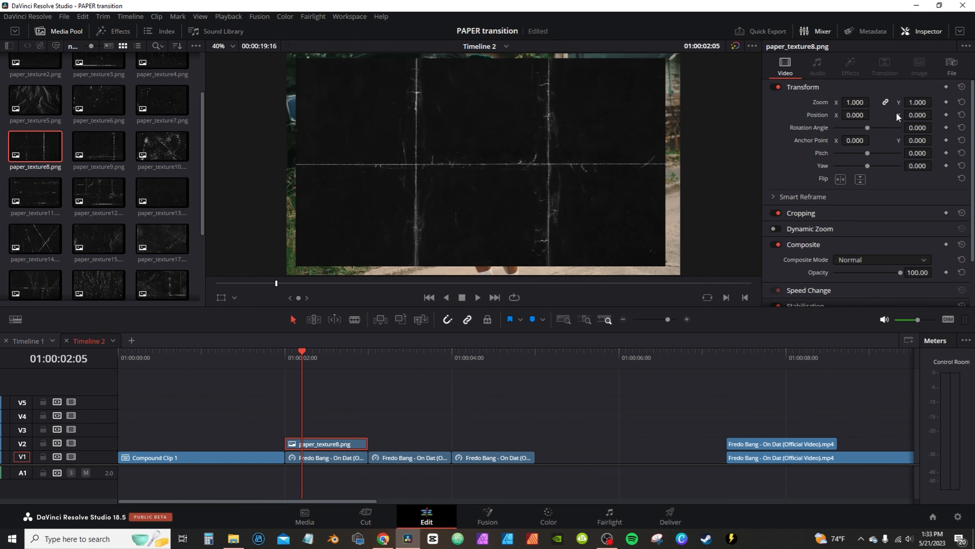
Set the composite mode of paper_texture8.png to Screen.
{"action": "left_click", "coordinate": [899, 259]}
{"action": "scroll", "coordinate": [874, 334], "scroll_direction": "down", "scroll_amount": 3}
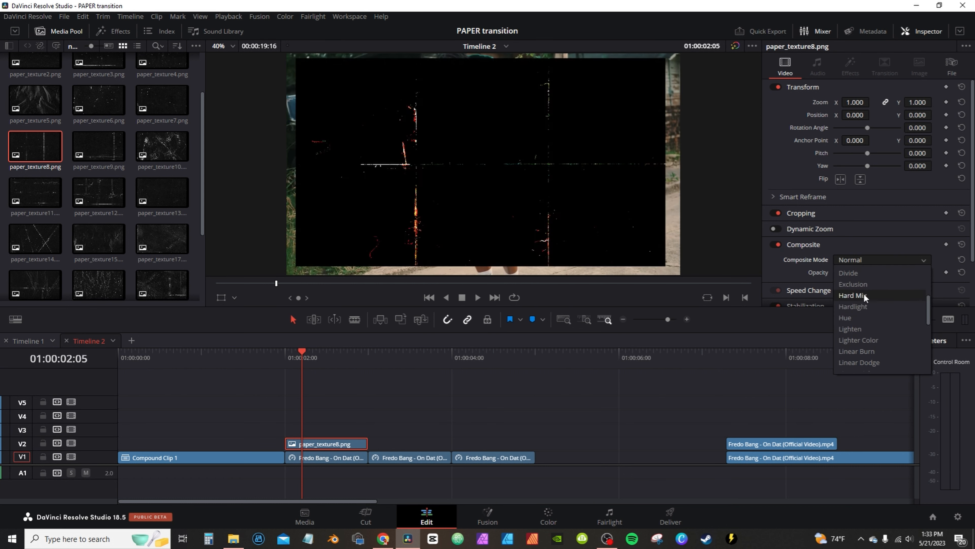
{"action": "scroll", "coordinate": [865, 337], "scroll_direction": "down", "scroll_amount": 3}
{"action": "left_click", "coordinate": [866, 337]}
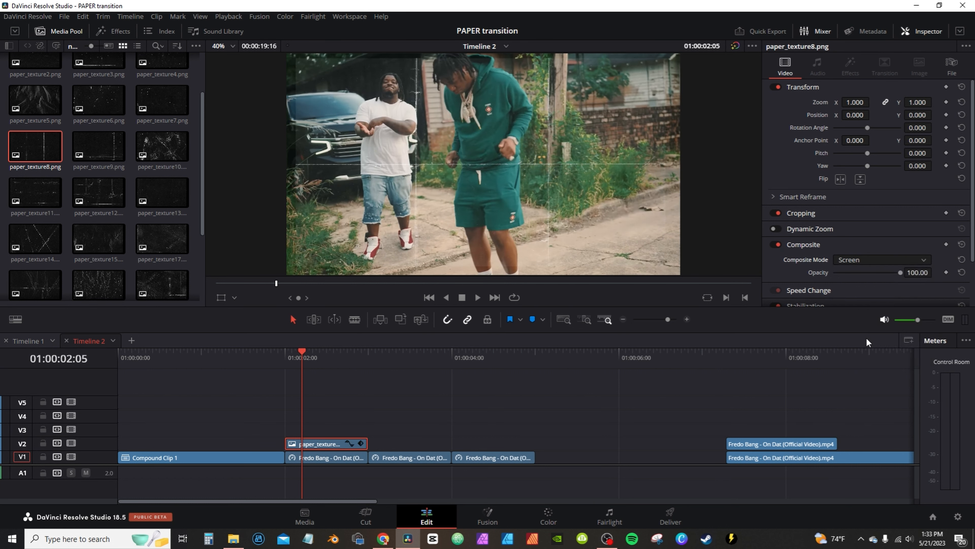
Rotate paper_texture8.png by 90 degrees and scale it down to a zoom of 0.640.
{"action": "left_click", "coordinate": [921, 127]}
{"action": "type", "text": "90"}
{"action": "key", "text": "Return"}
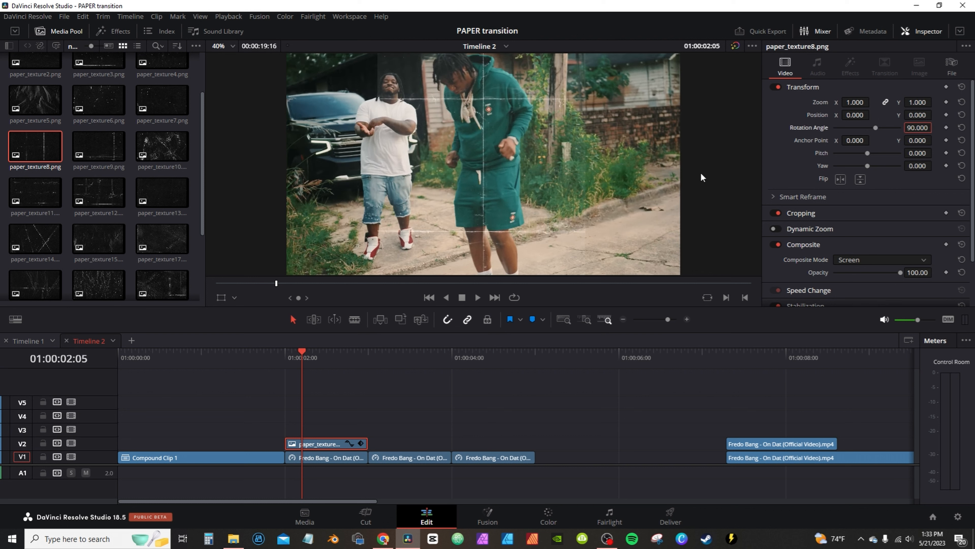
{"action": "mouse_move", "coordinate": [858, 103]}
{"action": "left_mouse_down"}
{"action": "mouse_move", "coordinate": [838, 103]}
{"action": "mouse_move", "coordinate": [858, 102]}
{"action": "left_mouse_up"}
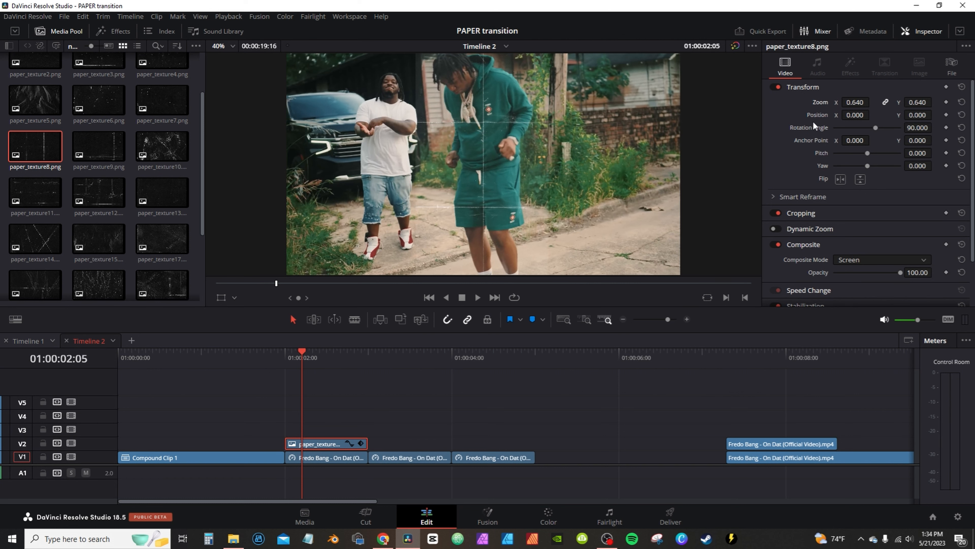
Raise the gain of paper_texture8.png to 3.90 and combine it with the second video clip into a compound clip.
{"action": "key", "text": "shift+5"}
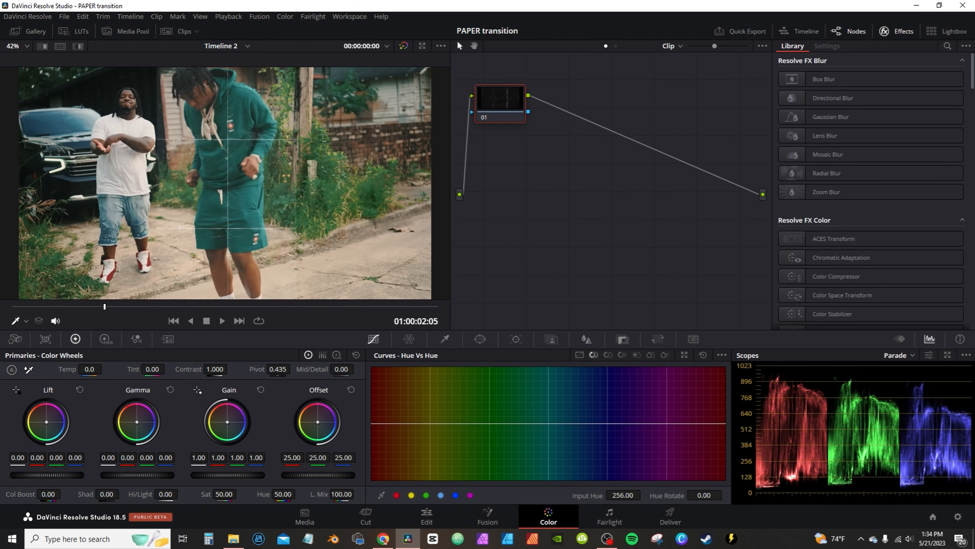
{"action": "left_click_drag", "start_coordinate": [228, 475], "coordinate": [338, 475]}
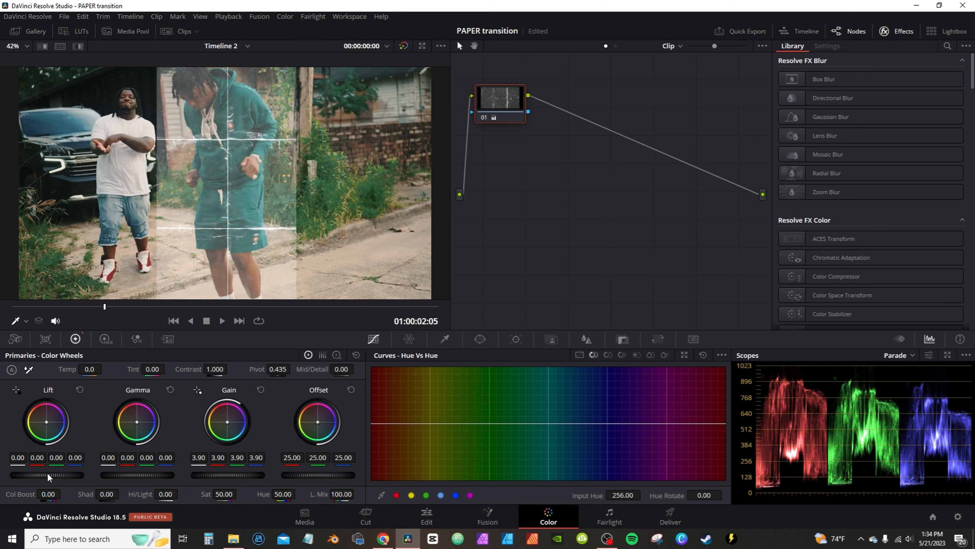
{"action": "key", "text": "shift+4"}
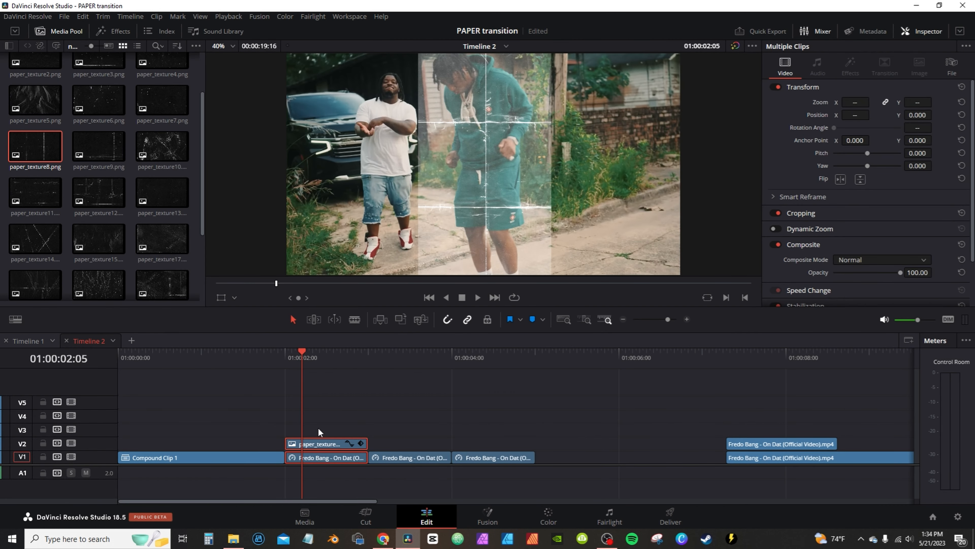
{"action": "key", "text": "alt+c"}
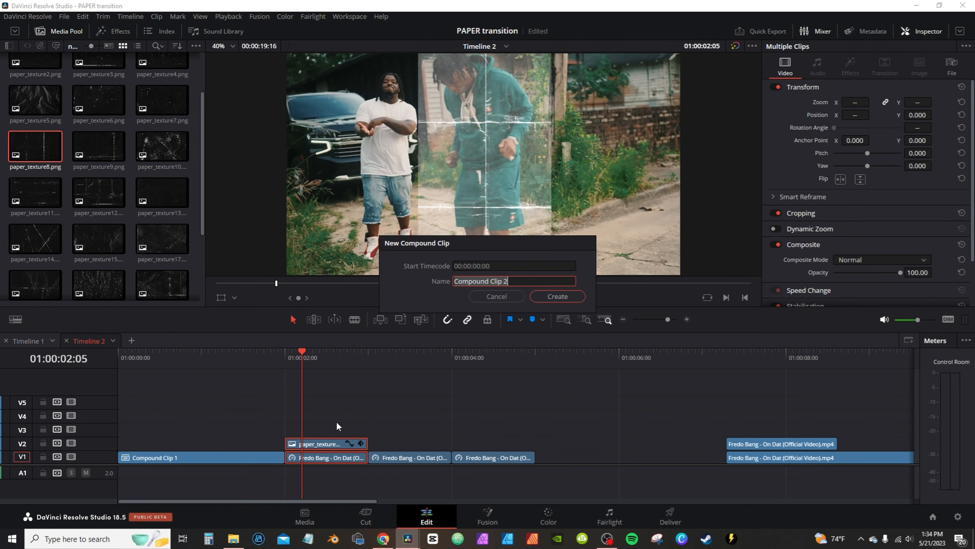
{"action": "left_click", "coordinate": [555, 296]}
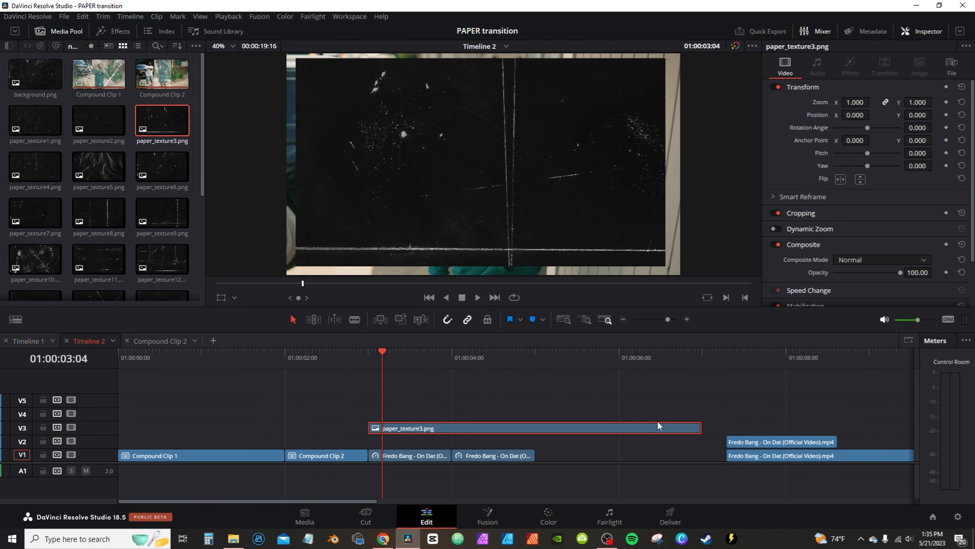
Trim paper_texture3.png on track V3 to the length of the third clip and rotate it by 90 degrees.
{"action": "left_click_drag", "start_coordinate": [696, 427], "coordinate": [450, 428]}
{"action": "left_click", "coordinate": [430, 431]}
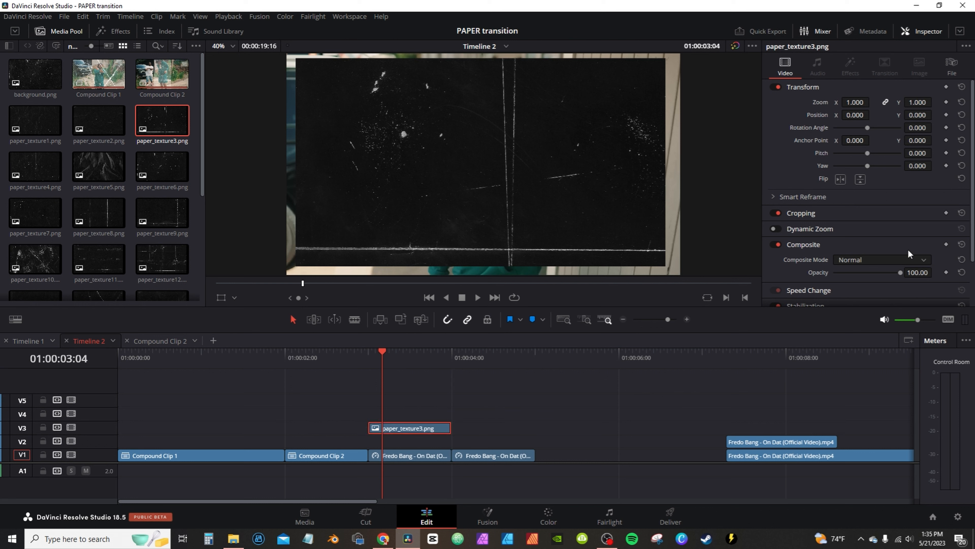
{"action": "left_click", "coordinate": [923, 128]}
{"action": "type", "text": "90"}
{"action": "key", "text": "Return"}
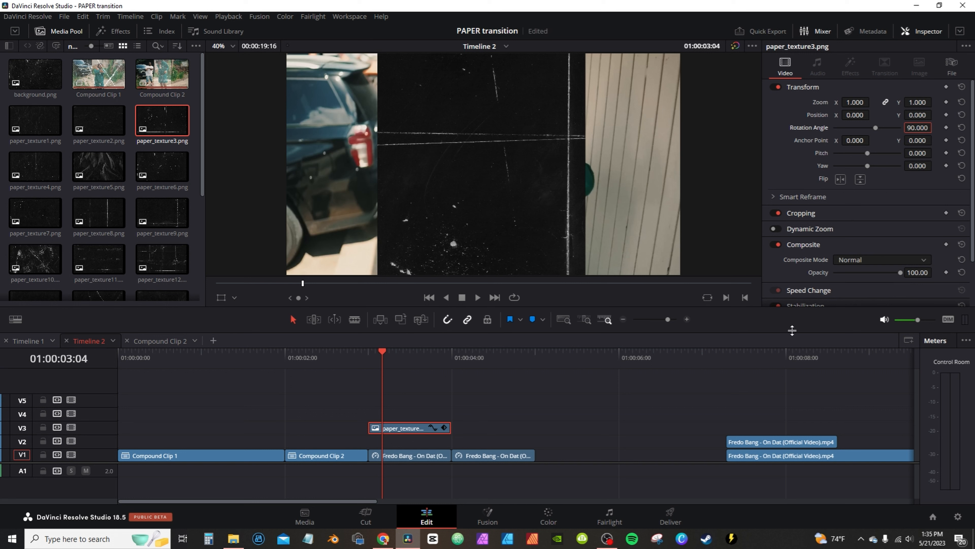
Set paper_texture3.png's composite mode to Add, scale it down to a zoom of 0.620 and set its X position to 113.
{"action": "left_click", "coordinate": [884, 261]}
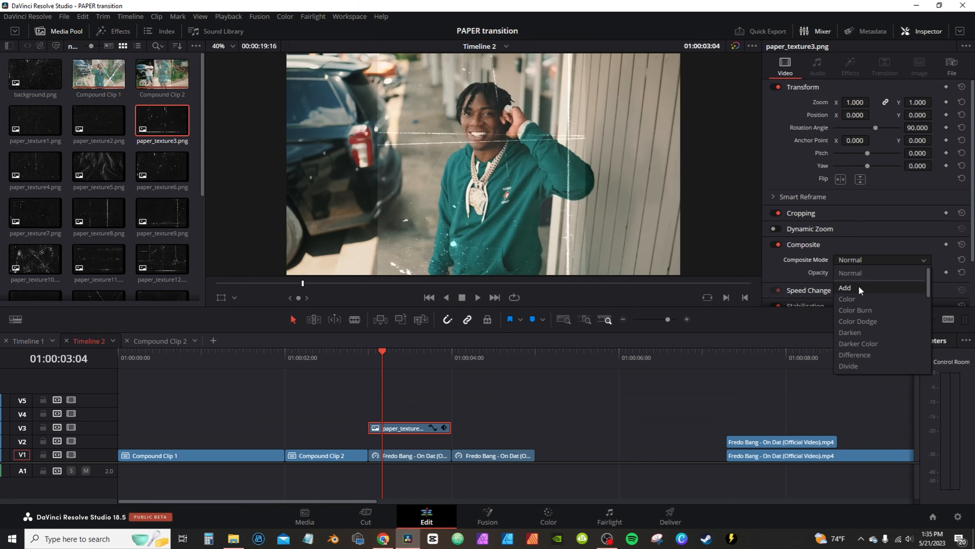
{"action": "left_click", "coordinate": [858, 287]}
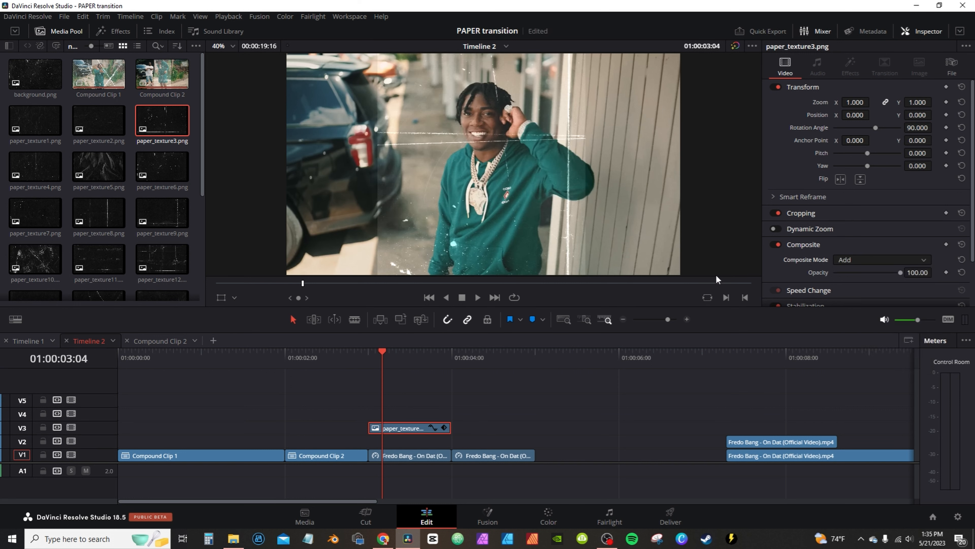
{"action": "mouse_move", "coordinate": [861, 103]}
{"action": "left_mouse_down"}
{"action": "mouse_move", "coordinate": [845, 103]}
{"action": "mouse_move", "coordinate": [858, 103]}
{"action": "left_mouse_up"}
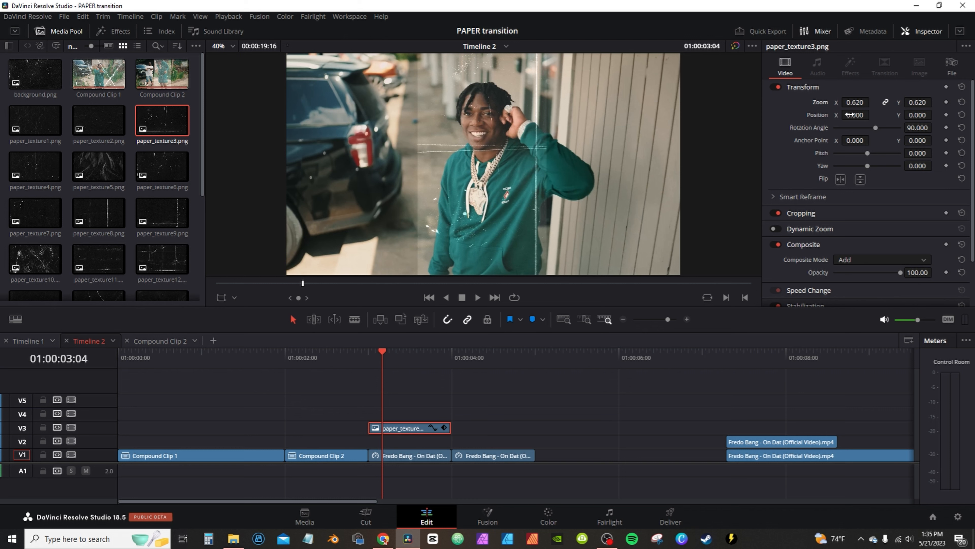
{"action": "left_click_drag", "start_coordinate": [855, 115], "coordinate": [878, 115]}
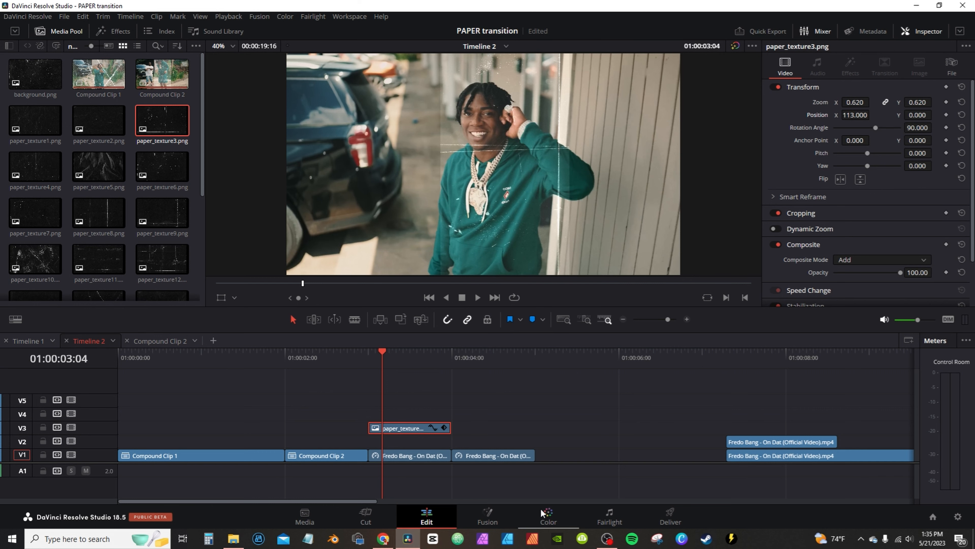
Raise the gain of paper_texture3.png in the color wheels to brighten its scratches, and return to editing the timeline.
{"action": "left_click", "coordinate": [549, 516]}
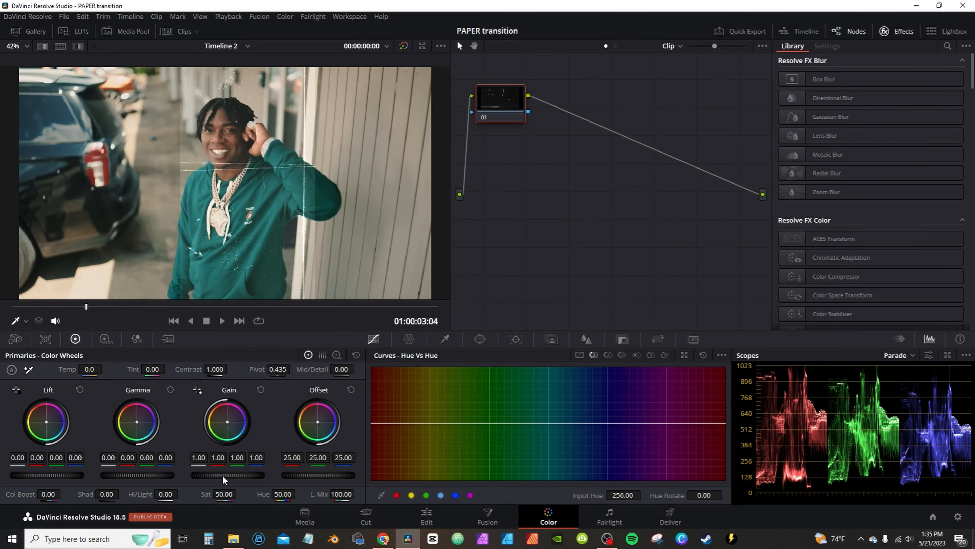
{"action": "left_click_drag", "start_coordinate": [227, 475], "coordinate": [265, 475]}
{"action": "key", "text": "shift+4"}
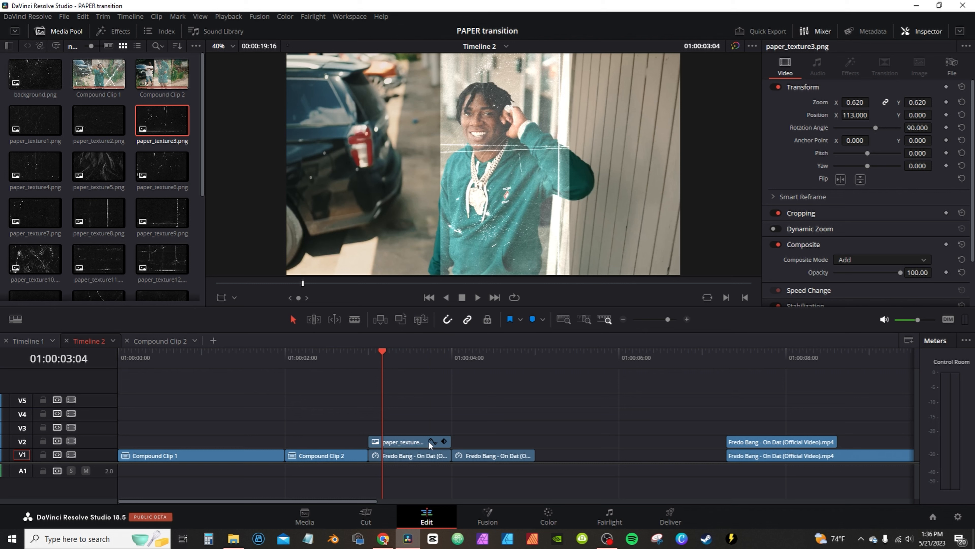
Combine paper_texture3.png with the third video clip into a compound clip and move the playhead onto the fourth clip.
{"action": "left_click", "coordinate": [410, 452]}
{"action": "left_click", "coordinate": [408, 442]}
{"action": "left_click", "coordinate": [409, 455], "text": "ctrl"}
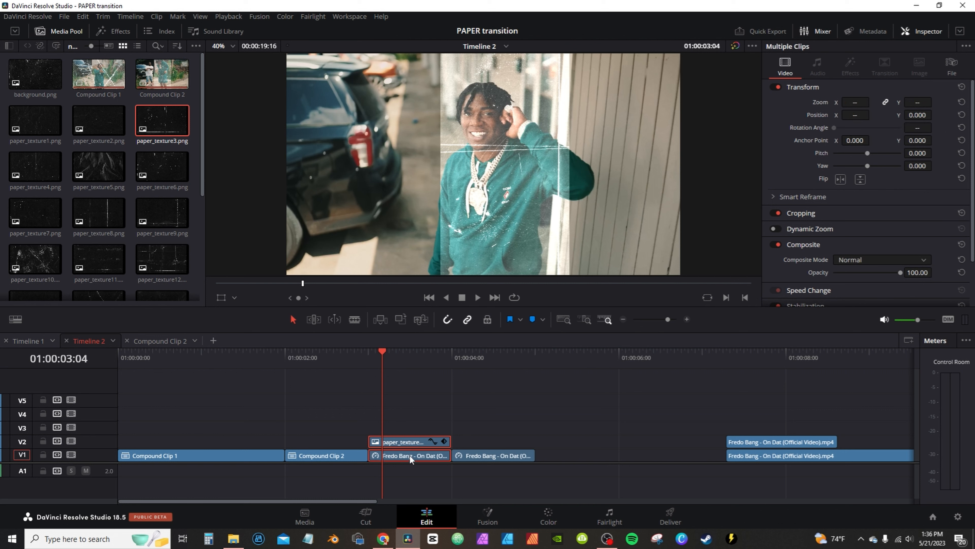
{"action": "key", "text": "alt+g"}
{"action": "left_click", "coordinate": [576, 299]}
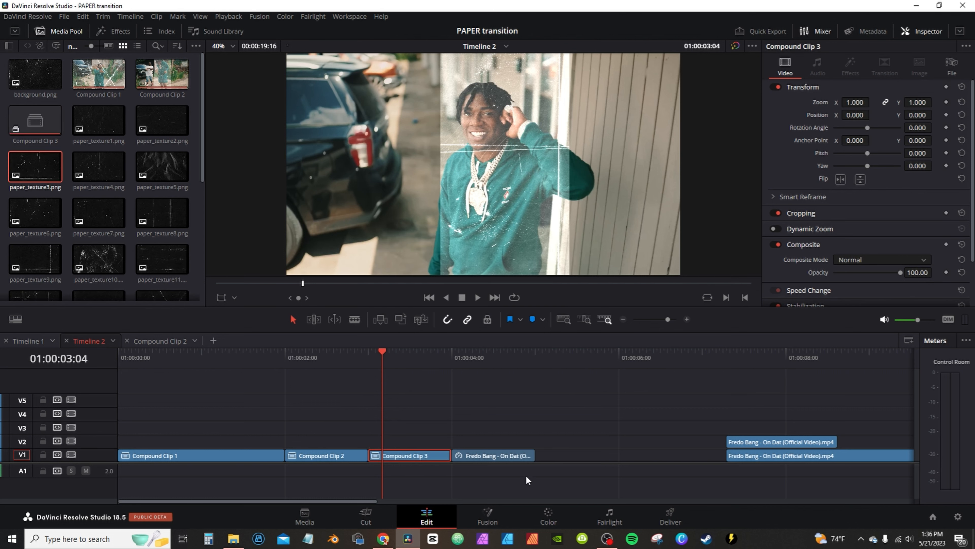
{"action": "left_click", "coordinate": [477, 458]}
{"action": "left_click", "coordinate": [486, 351]}
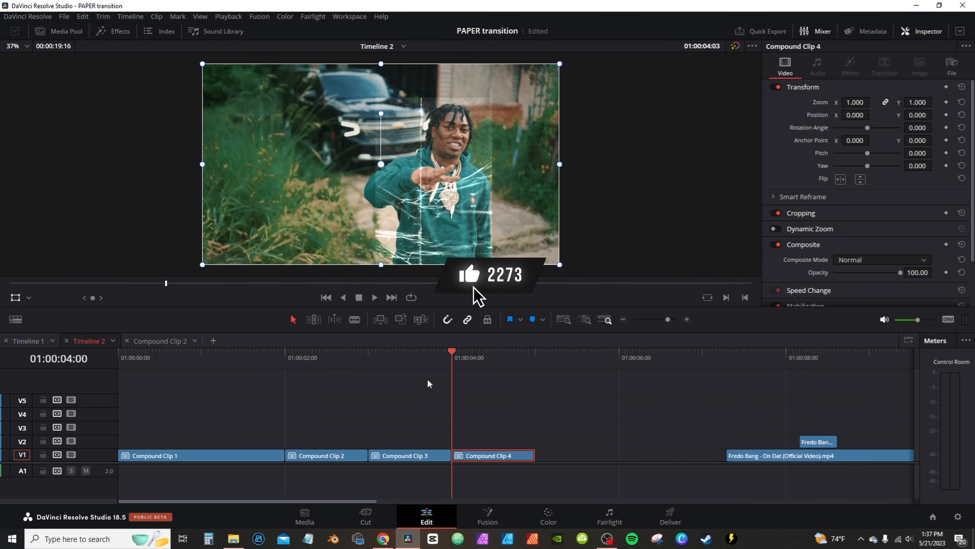
Stack Compound Clips 2, 3 and 4 on tracks V2, V3 and V4 above Compound Clip 1 at the timeline start.
{"action": "left_click", "coordinate": [341, 386]}
{"action": "left_click", "coordinate": [318, 457]}
{"action": "left_click_drag", "start_coordinate": [318, 458], "coordinate": [173, 447]}
{"action": "left_click_drag", "start_coordinate": [431, 462], "coordinate": [181, 429]}
{"action": "left_click_drag", "start_coordinate": [505, 458], "coordinate": [172, 417]}
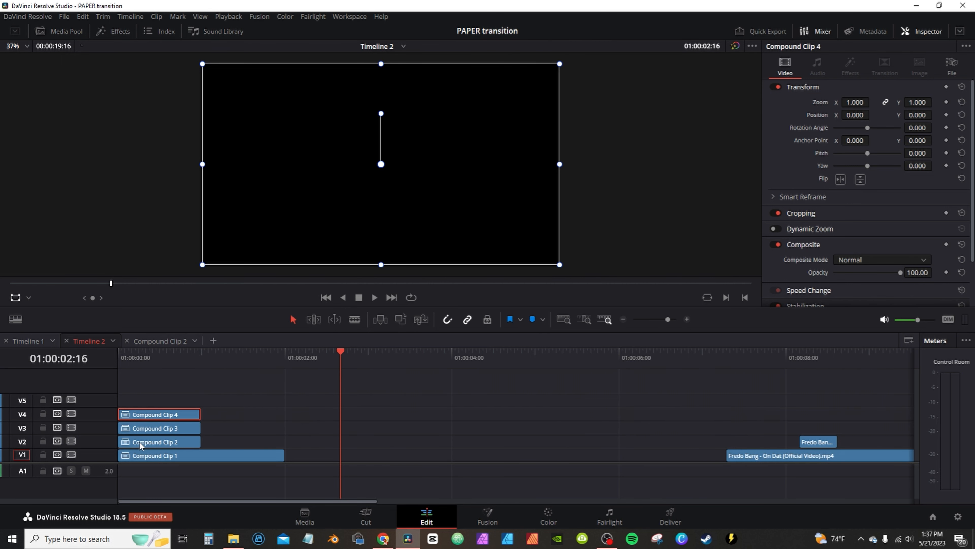
Stagger Compound Clips 2 and 3 so that each starts five frames after the clip on the track below.
{"action": "left_click", "coordinate": [153, 443]}
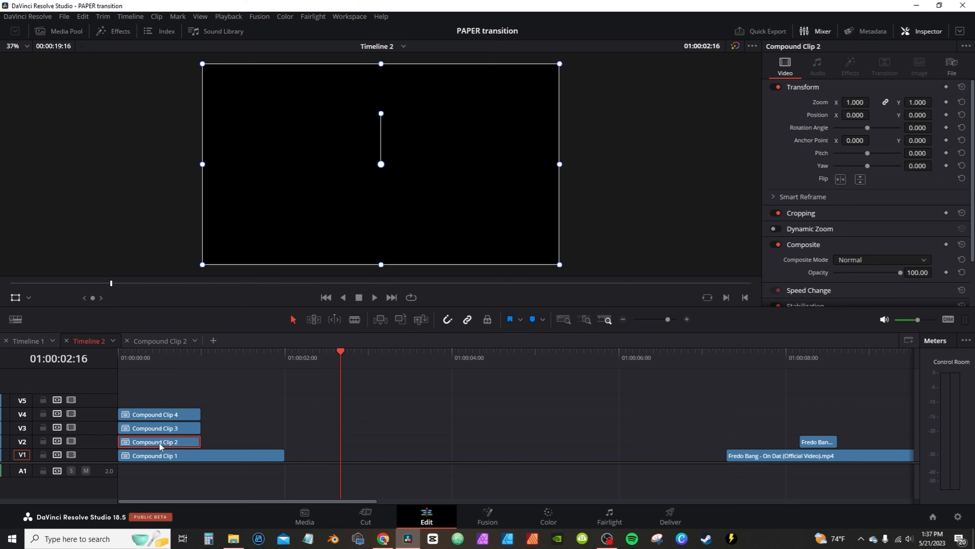
{"action": "left_click_drag", "start_coordinate": [161, 446], "coordinate": [181, 440]}
{"action": "left_click", "coordinate": [152, 429]}
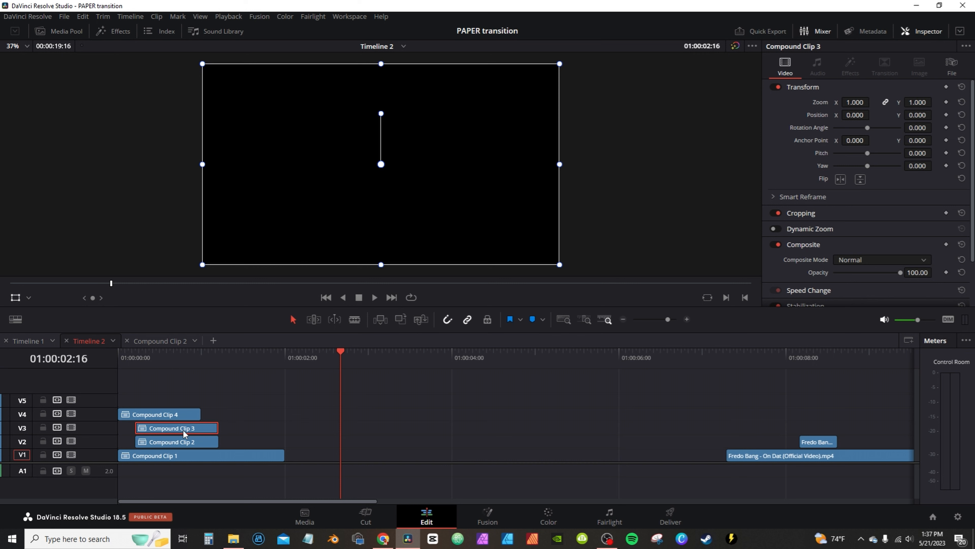
{"action": "key", "text": "period"}
{"action": "key", "text": "period"}
{"action": "key", "text": "period"}
{"action": "key", "text": "period"}
{"action": "key", "text": "period"}
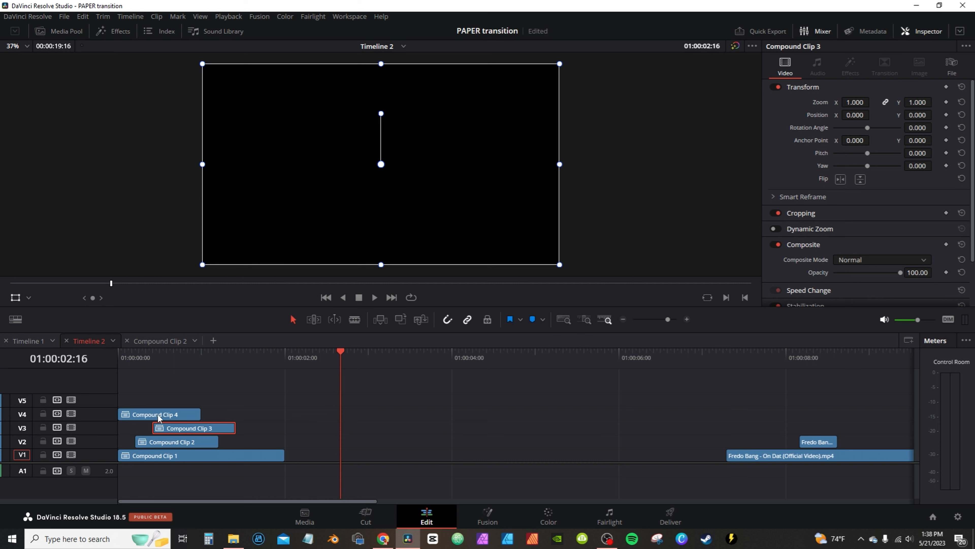
Shift Compound Clip 4 to start five frames after Compound Clip 3 and play the timeline from the beginning.
{"action": "left_click_drag", "start_coordinate": [159, 417], "coordinate": [182, 419]}
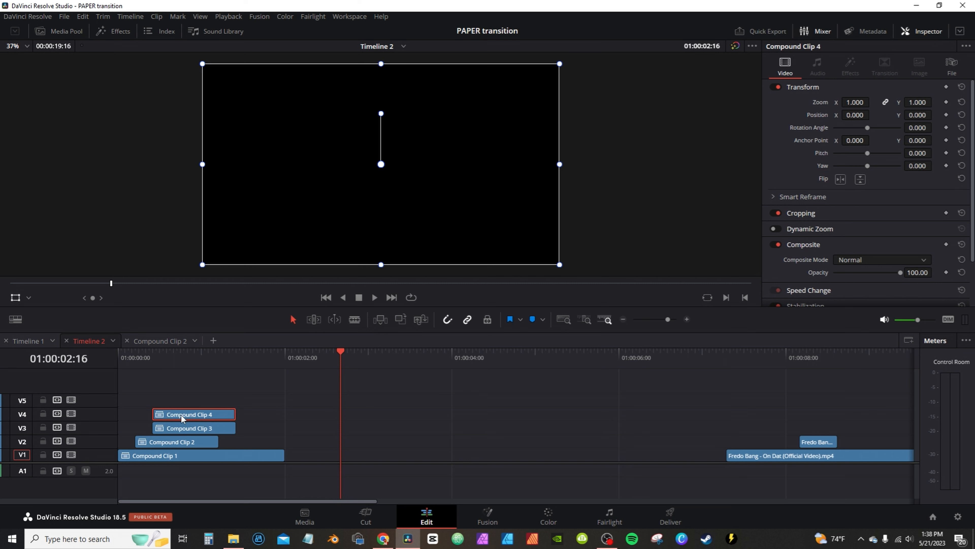
{"action": "key", "text": "period"}
{"action": "key", "text": "period"}
{"action": "key", "text": "period"}
{"action": "key", "text": "period"}
{"action": "key", "text": "period"}
{"action": "key", "text": "Home"}
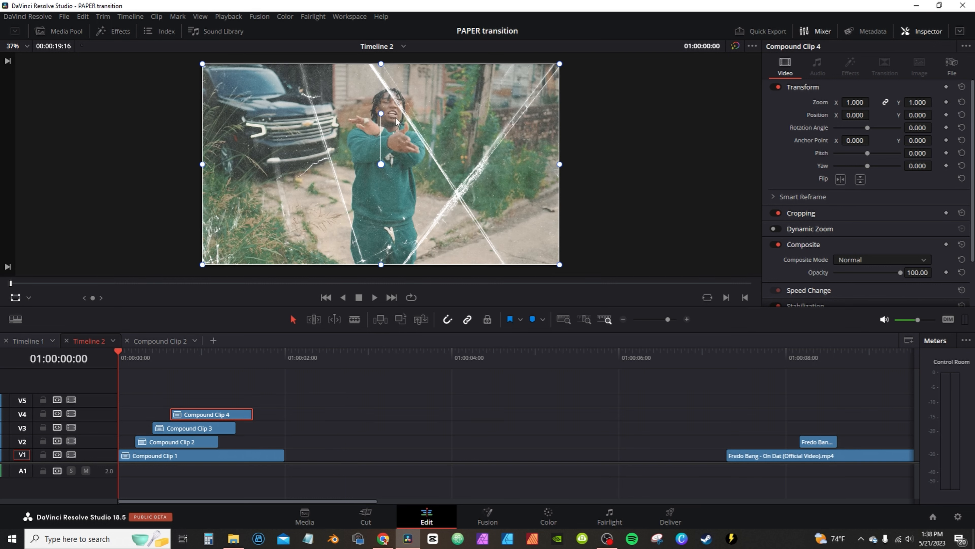
{"action": "key", "text": "space"}
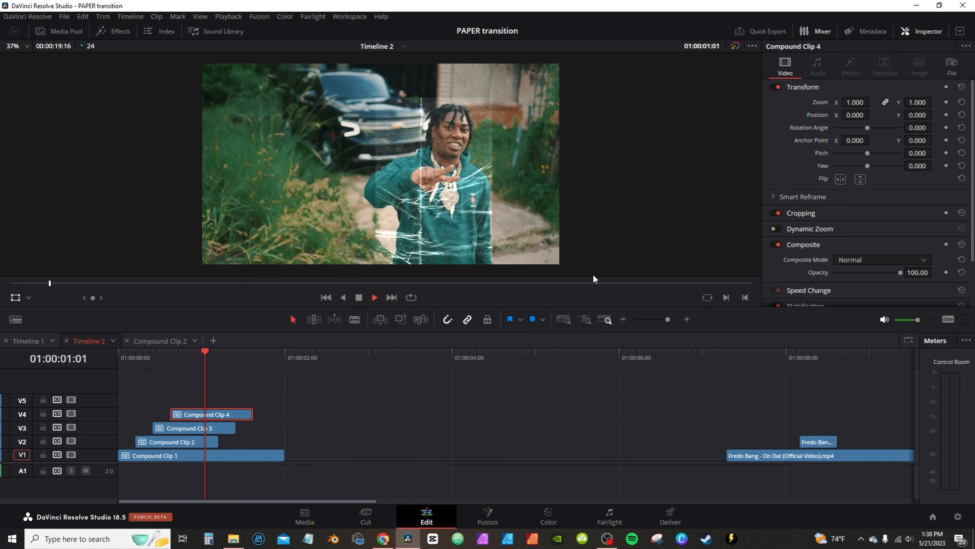
Open Compound Clip 2 in Fusion and add a Rectangle mask node above MediaIn1.
{"action": "left_click", "coordinate": [151, 443]}
{"action": "right_click", "coordinate": [151, 444]}
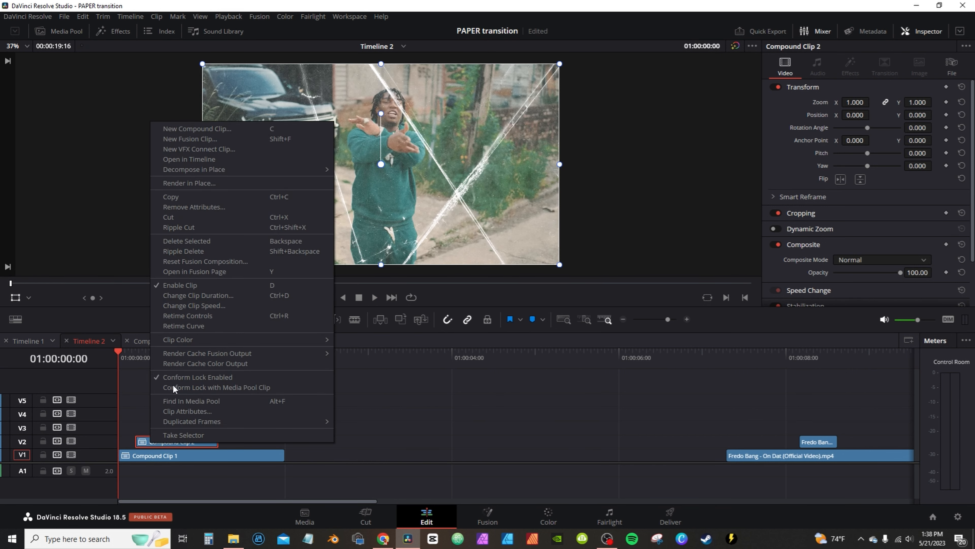
{"action": "left_click", "coordinate": [185, 271]}
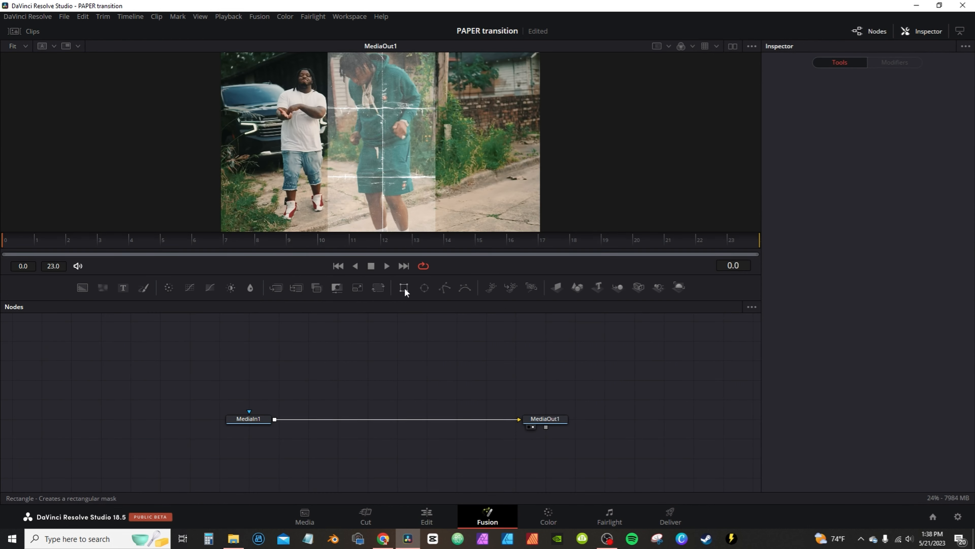
{"action": "left_click_drag", "start_coordinate": [405, 292], "coordinate": [314, 363]}
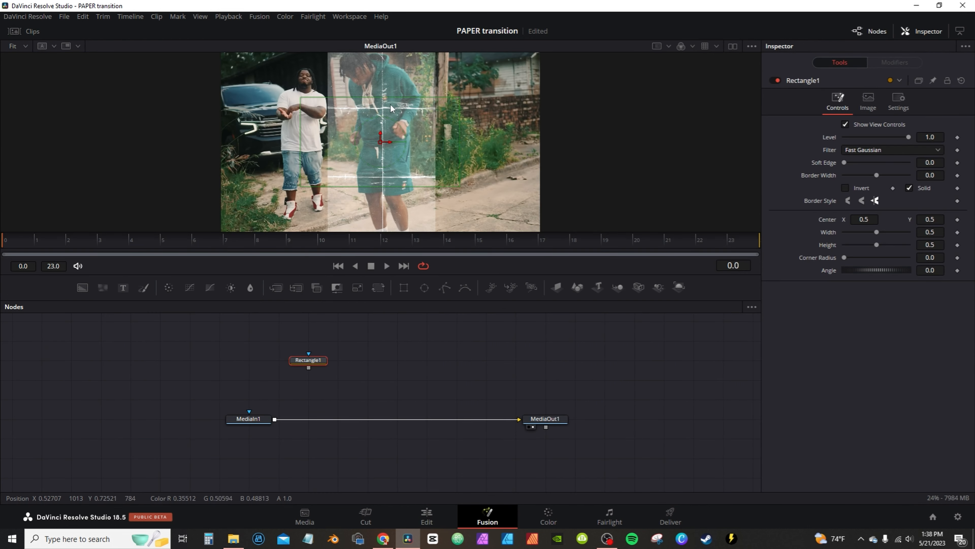
Fit Rectangle1 to the paper-textured strip with about 0.322 width and 1.021 height, and give it a soft edge of 0.0013.
{"action": "left_click_drag", "start_coordinate": [461, 139], "coordinate": [434, 140]}
{"action": "left_click_drag", "start_coordinate": [366, 91], "coordinate": [377, 52]}
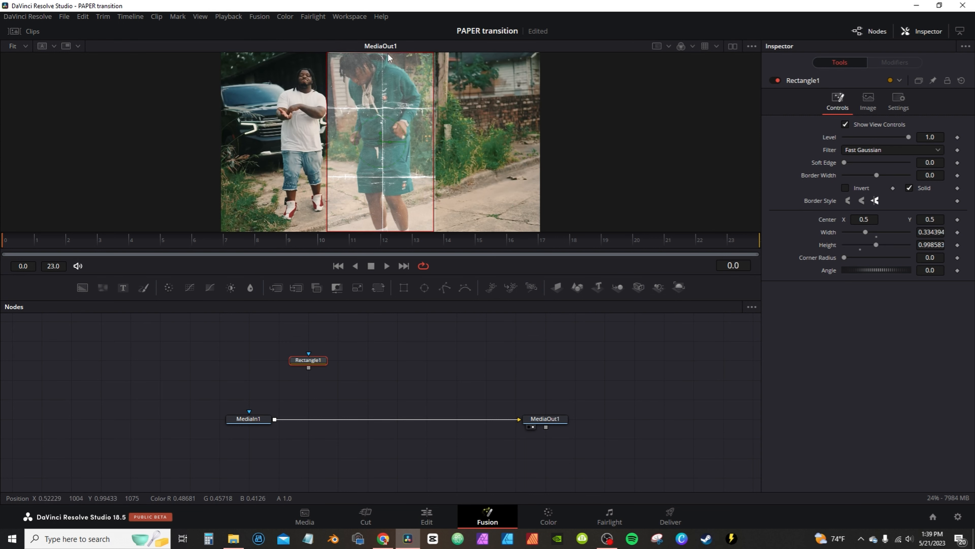
{"action": "left_click_drag", "start_coordinate": [388, 54], "coordinate": [388, 51]}
{"action": "left_click_drag", "start_coordinate": [325, 150], "coordinate": [328, 151]}
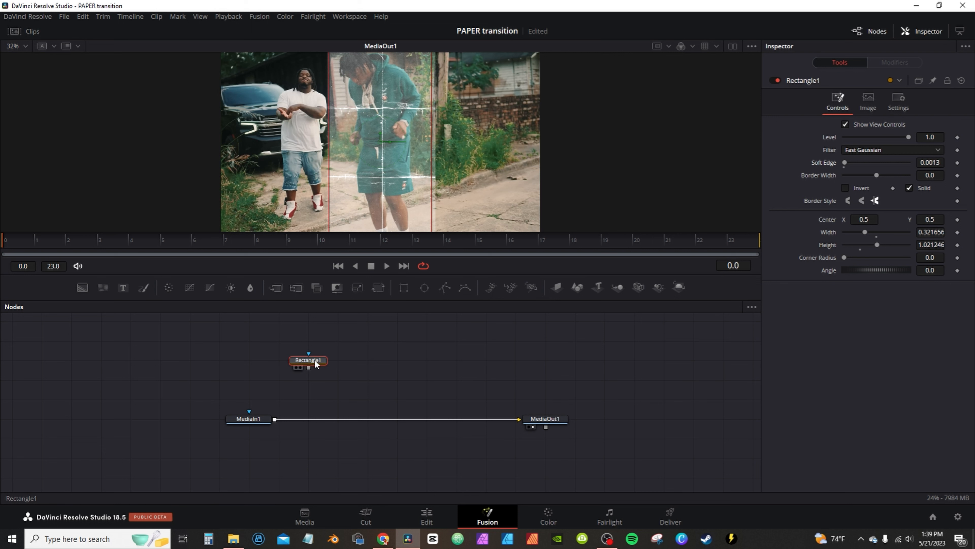
Connect Rectangle1 to MediaIn1 as its effect mask so that only the paper strip is kept.
{"action": "left_click_drag", "start_coordinate": [308, 368], "coordinate": [250, 414]}
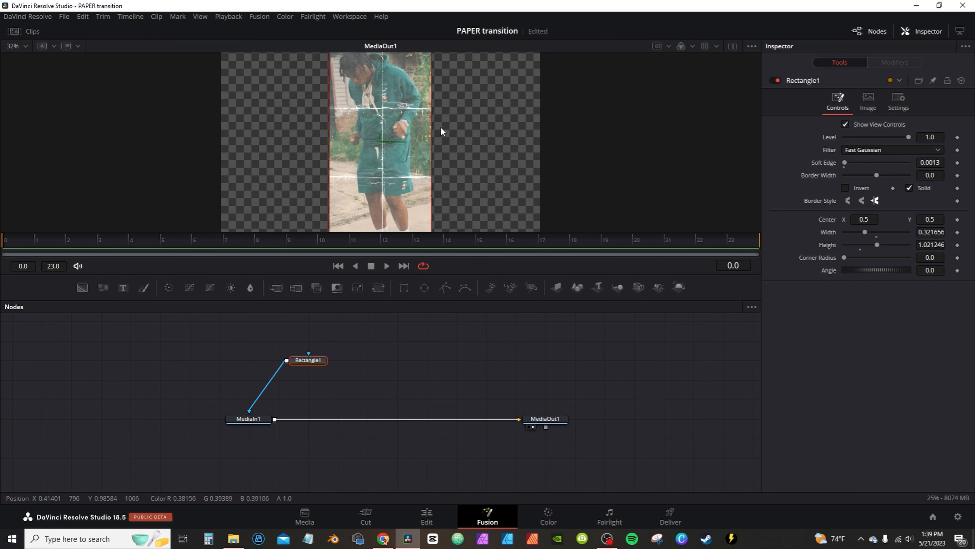
{"action": "left_click", "coordinate": [418, 342]}
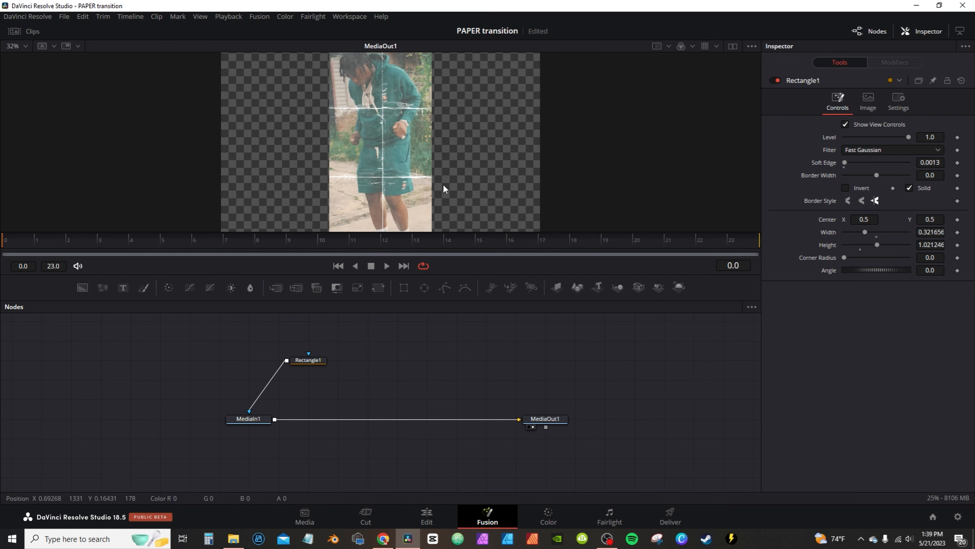
{"action": "scroll", "coordinate": [446, 192], "scroll_direction": "up", "scroll_amount": 3}
{"action": "scroll", "coordinate": [405, 179], "scroll_direction": "down", "scroll_amount": 2}
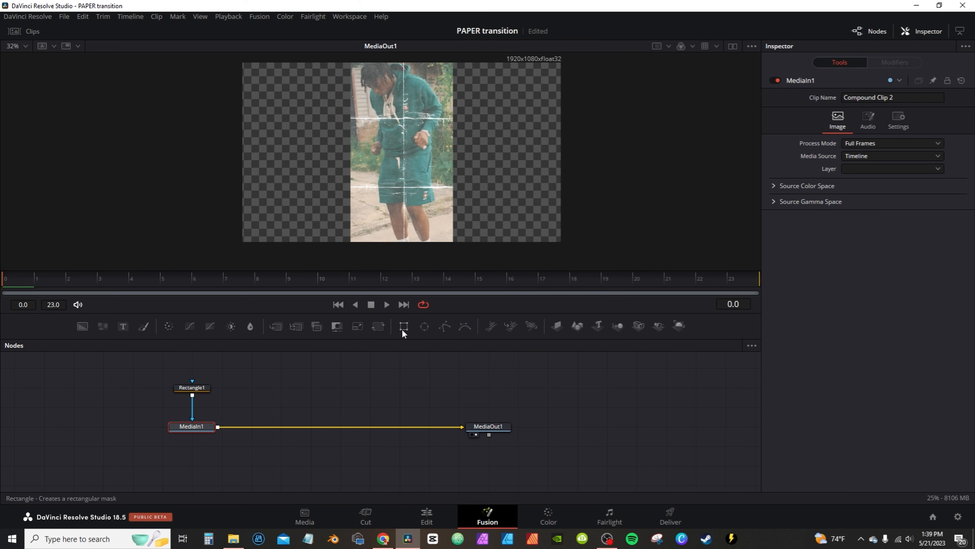
Insert a MatteControl node after MediaIn1 and connect a new Rectangle mask to its green foreground input.
{"action": "left_click", "coordinate": [337, 326]}
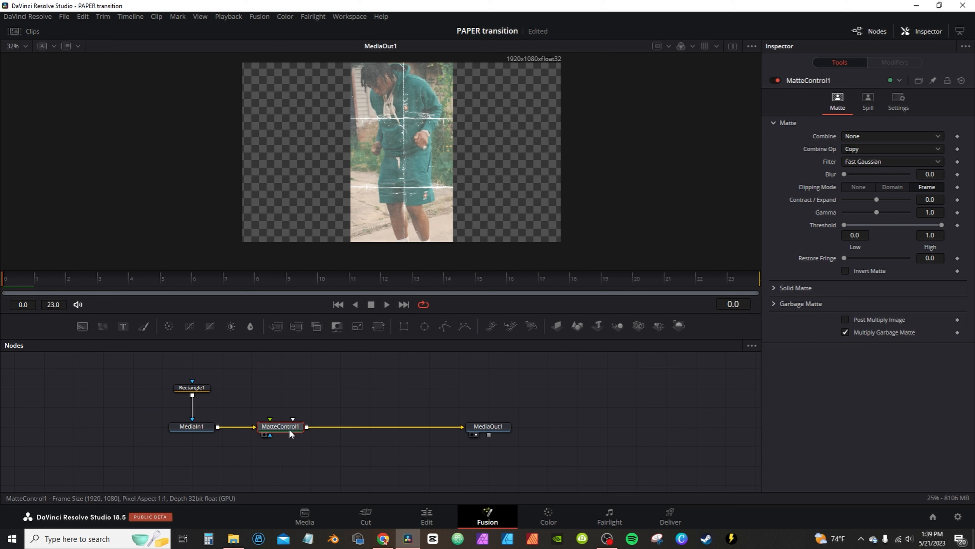
{"action": "left_click", "coordinate": [403, 326]}
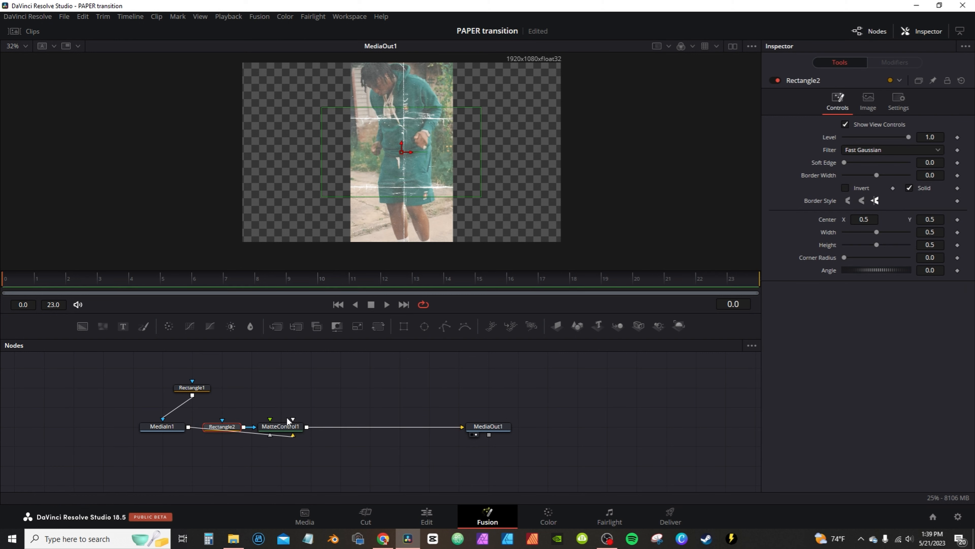
{"action": "left_click_drag", "start_coordinate": [227, 427], "coordinate": [302, 388]}
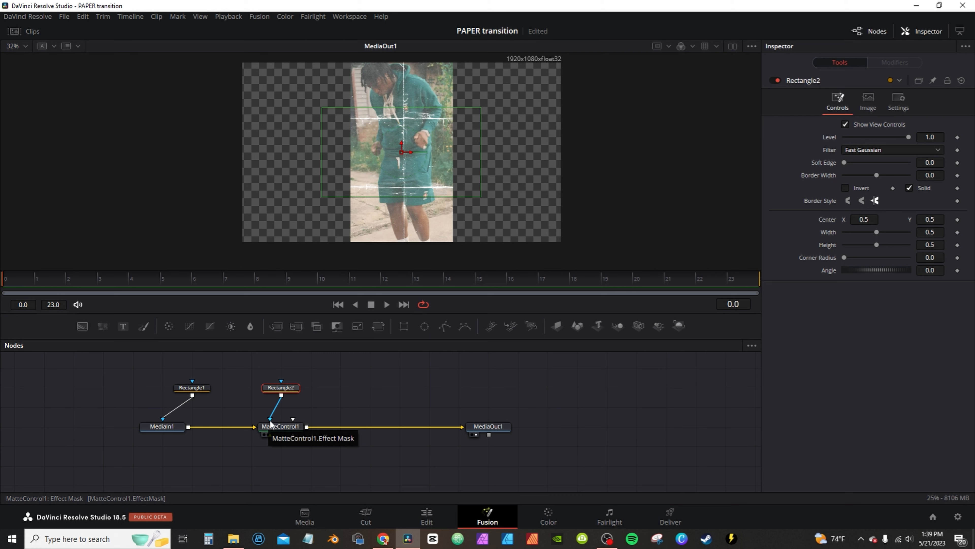
{"action": "mouse_move", "coordinate": [270, 421]}
{"action": "left_mouse_down"}
{"action": "mouse_move", "coordinate": [286, 441]}
{"action": "mouse_move", "coordinate": [272, 439]}
{"action": "left_mouse_up"}
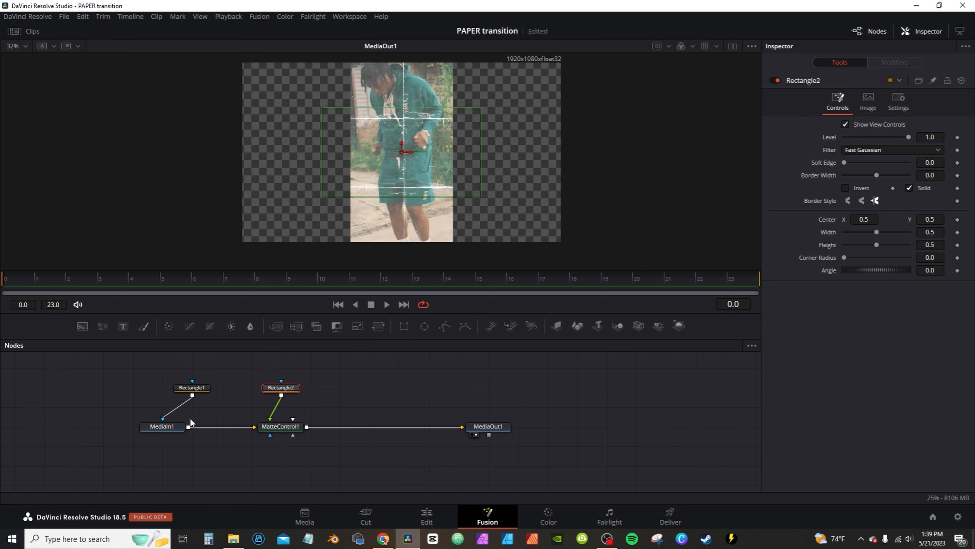
{"action": "left_click_drag", "start_coordinate": [181, 427], "coordinate": [211, 427]}
Fit Rectangle2 to the strip's upper-left paper panel, about 0.168 wide and 0.347 high, centered near X 0.423 and Y 0.860.
{"action": "left_click", "coordinate": [297, 387]}
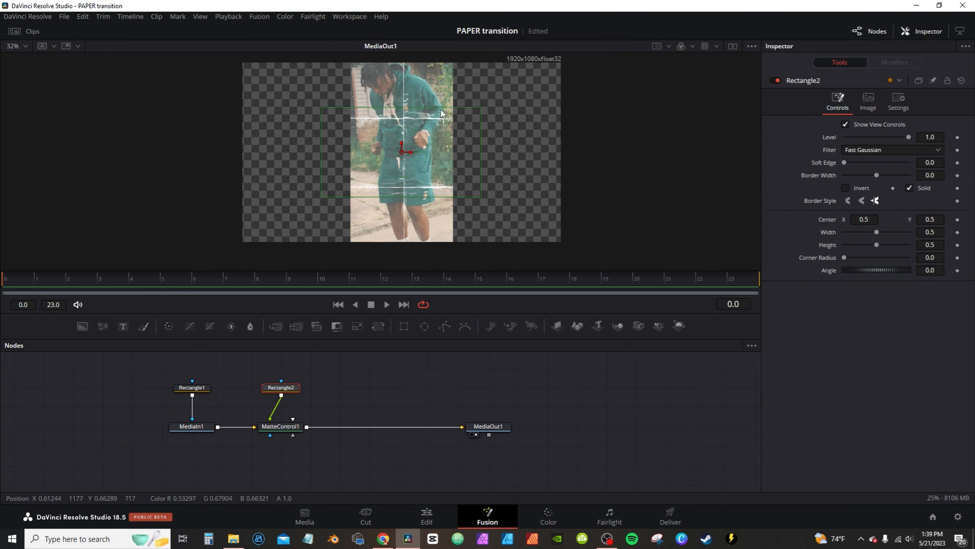
{"action": "left_click_drag", "start_coordinate": [478, 158], "coordinate": [374, 125]}
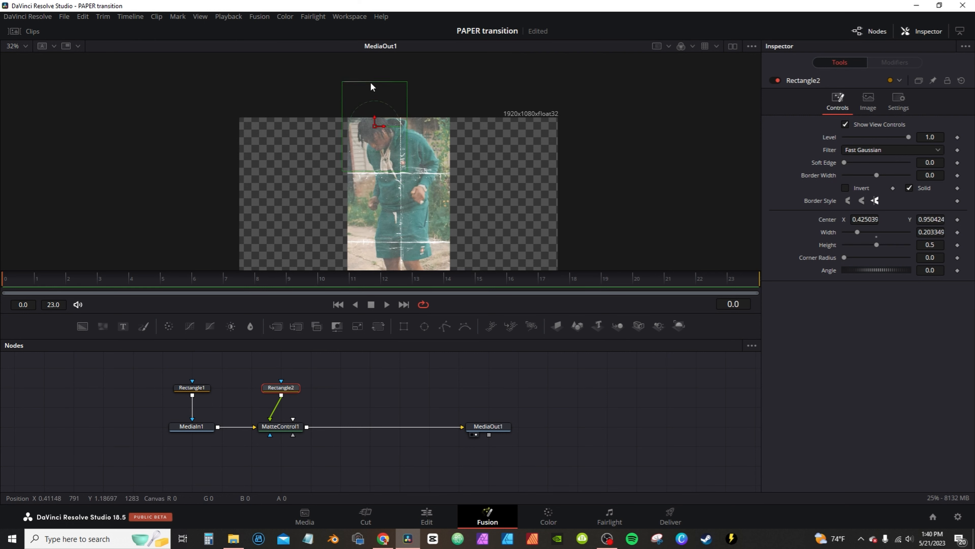
{"action": "left_click_drag", "start_coordinate": [371, 82], "coordinate": [371, 96]}
{"action": "mouse_move", "coordinate": [375, 125]}
{"action": "left_mouse_down"}
{"action": "mouse_move", "coordinate": [375, 144]}
{"action": "mouse_move", "coordinate": [404, 143]}
{"action": "mouse_move", "coordinate": [378, 143]}
{"action": "mouse_move", "coordinate": [381, 114]}
{"action": "left_mouse_up"}
{"action": "scroll", "coordinate": [385, 132], "scroll_direction": "up", "scroll_amount": 4}
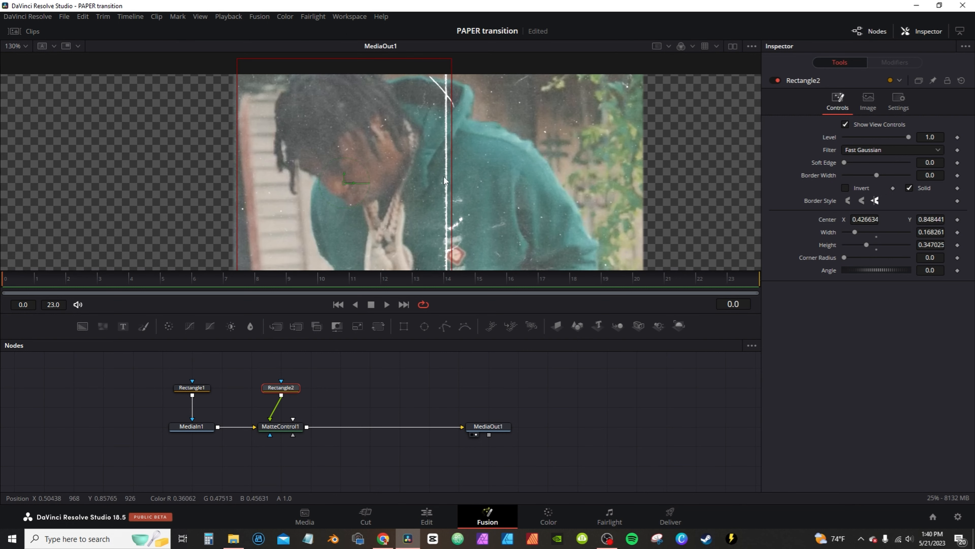
{"action": "left_click_drag", "start_coordinate": [449, 178], "coordinate": [444, 178]}
{"action": "mouse_move", "coordinate": [382, 163]}
{"action": "left_mouse_down"}
{"action": "mouse_move", "coordinate": [487, 107]}
{"action": "mouse_move", "coordinate": [441, 119]}
{"action": "mouse_move", "coordinate": [383, 168]}
{"action": "left_mouse_up"}
{"action": "left_click_drag", "start_coordinate": [516, 129], "coordinate": [520, 129]}
{"action": "left_click_drag", "start_coordinate": [416, 142], "coordinate": [420, 142]}
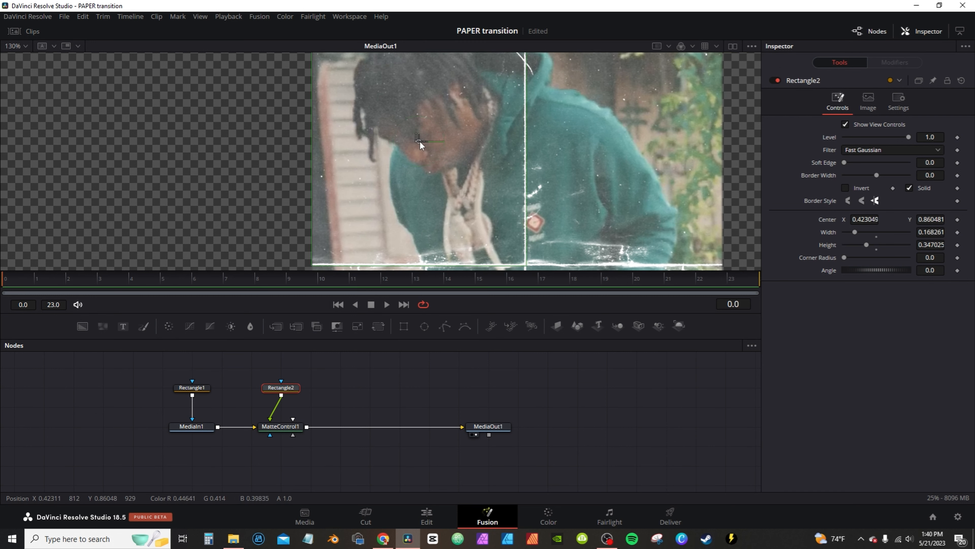
Set the Combine mode of MatteControl1 to Combine Alpha.
{"action": "scroll", "coordinate": [420, 142], "scroll_direction": "down", "scroll_amount": 1}
{"action": "left_click", "coordinate": [286, 430]}
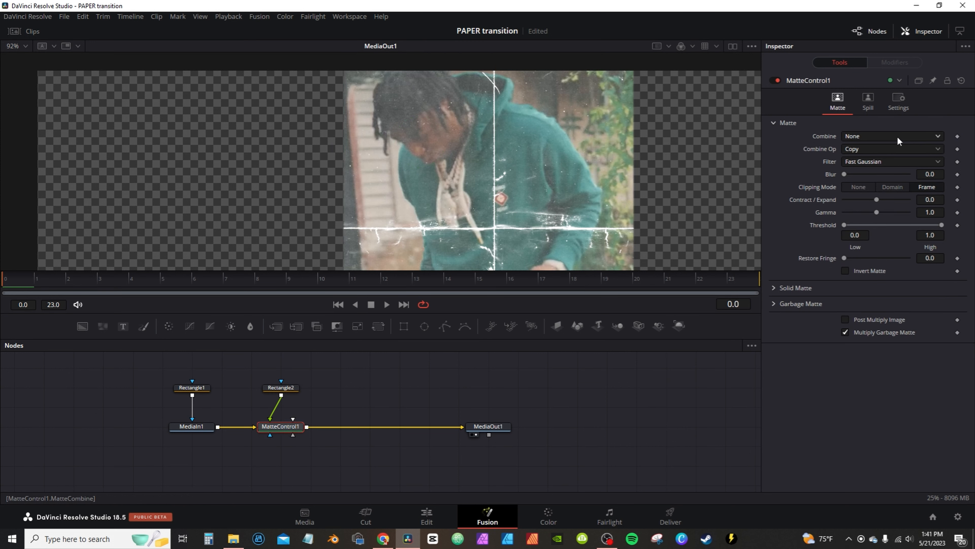
{"action": "left_click", "coordinate": [886, 138]}
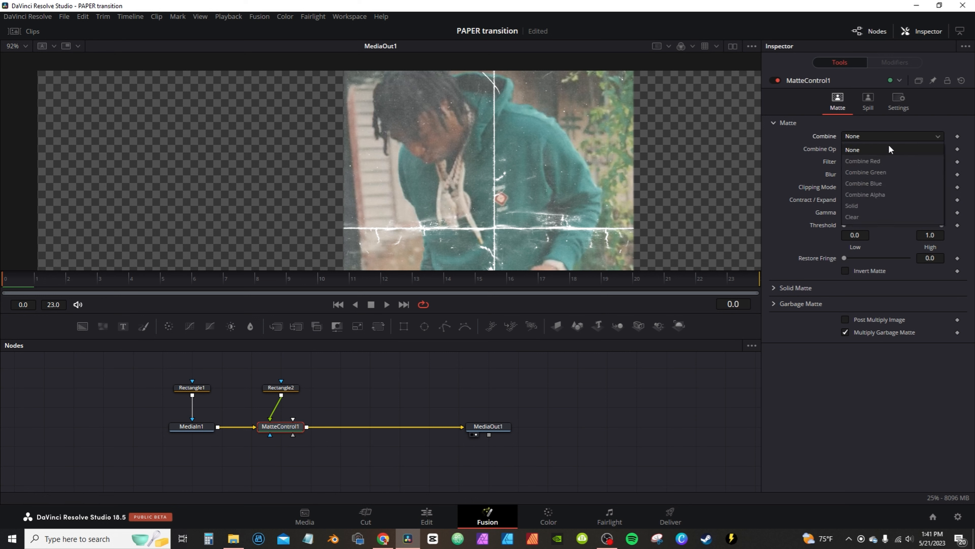
{"action": "left_click", "coordinate": [871, 195]}
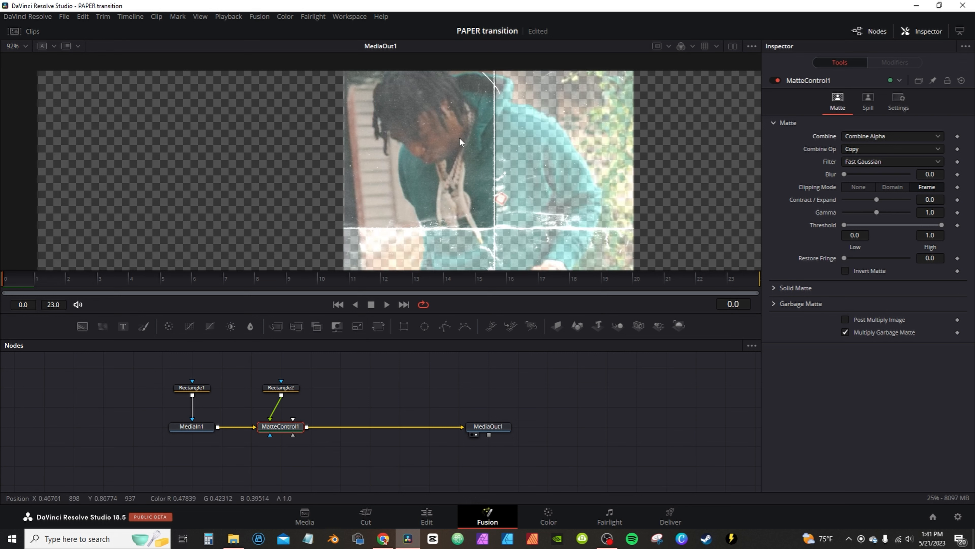
Enable Post Multiply Image on MatteControl1 so that only the upper-left paper panel is shown.
{"action": "scroll", "coordinate": [460, 137], "scroll_direction": "down", "scroll_amount": 2}
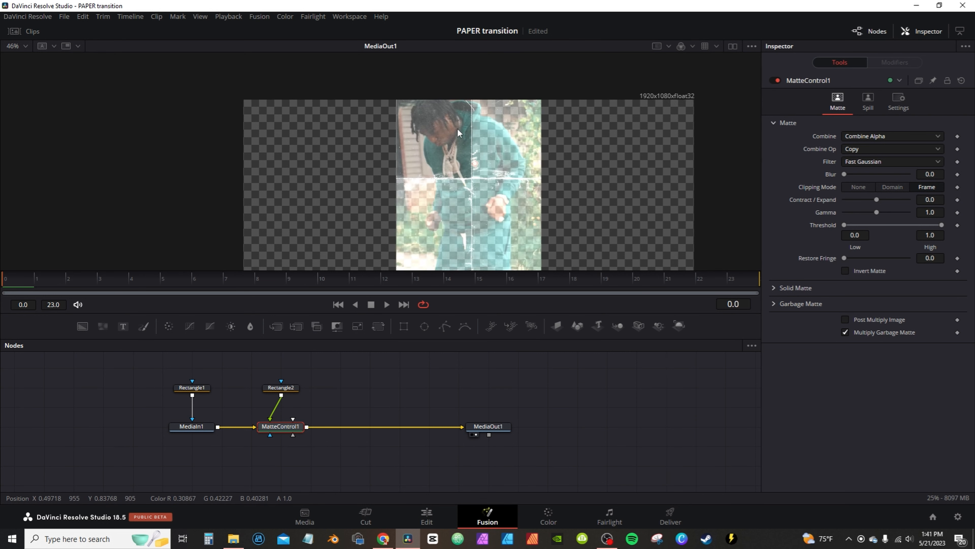
{"action": "left_click_drag", "start_coordinate": [463, 133], "coordinate": [439, 103]}
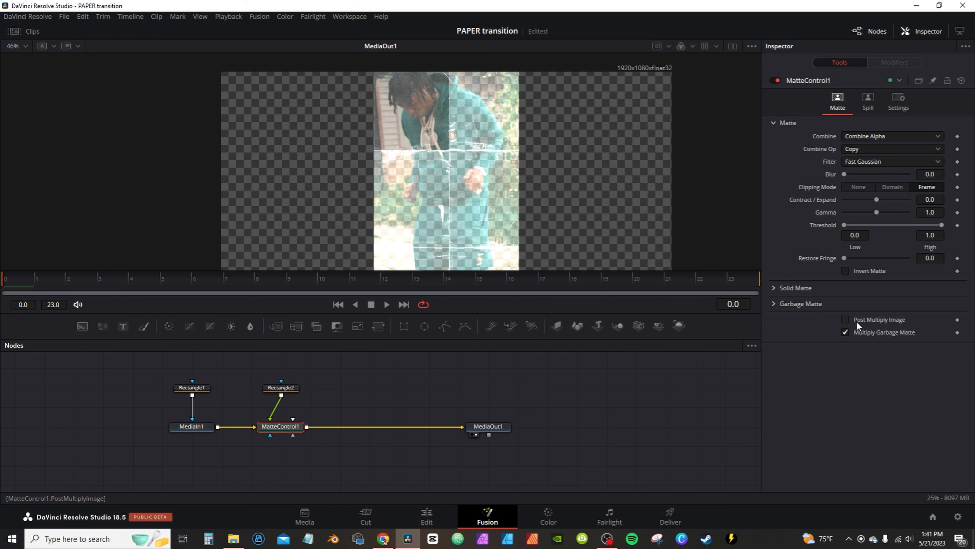
{"action": "left_click", "coordinate": [885, 324]}
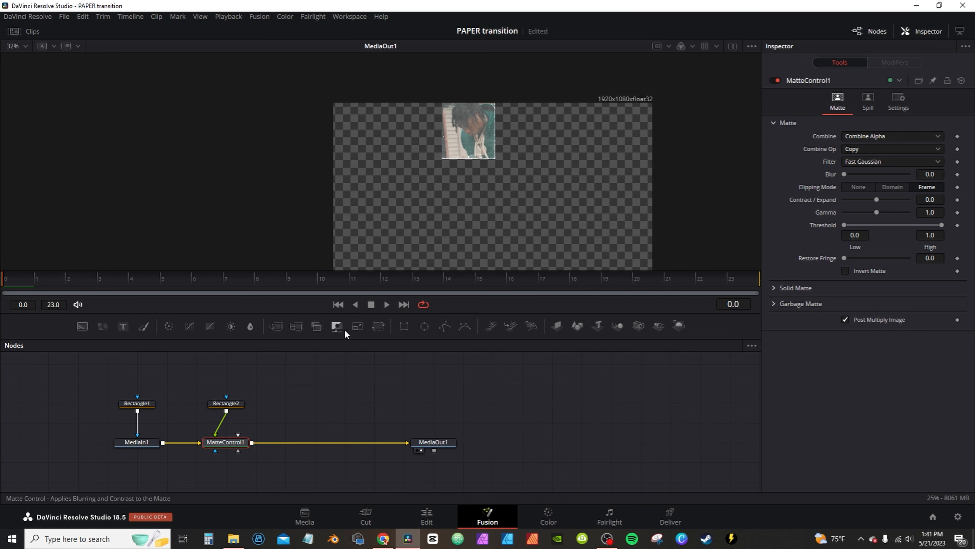
Add a second MatteControl node fed by MediaIn1 and merge its output over MatteControl1.
{"action": "left_click_drag", "start_coordinate": [337, 326], "coordinate": [326, 390]}
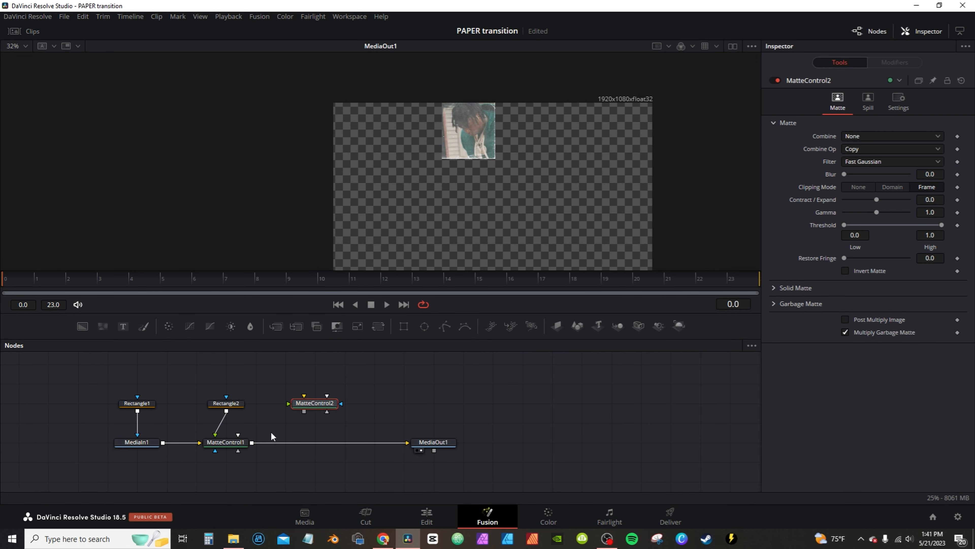
{"action": "left_click_drag", "start_coordinate": [163, 443], "coordinate": [250, 435]}
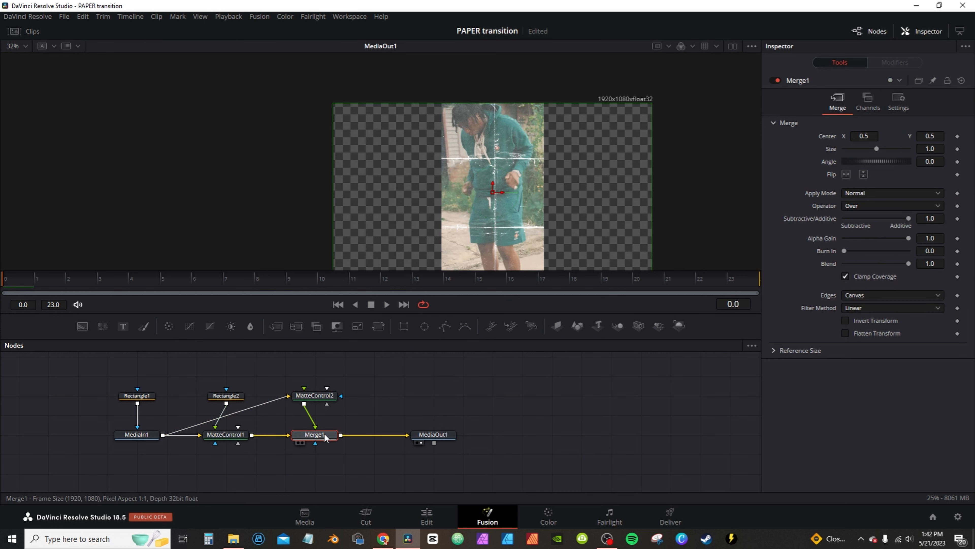
{"action": "left_click", "coordinate": [321, 397]}
{"action": "scroll", "coordinate": [321, 396], "scroll_direction": "up", "scroll_amount": 4}
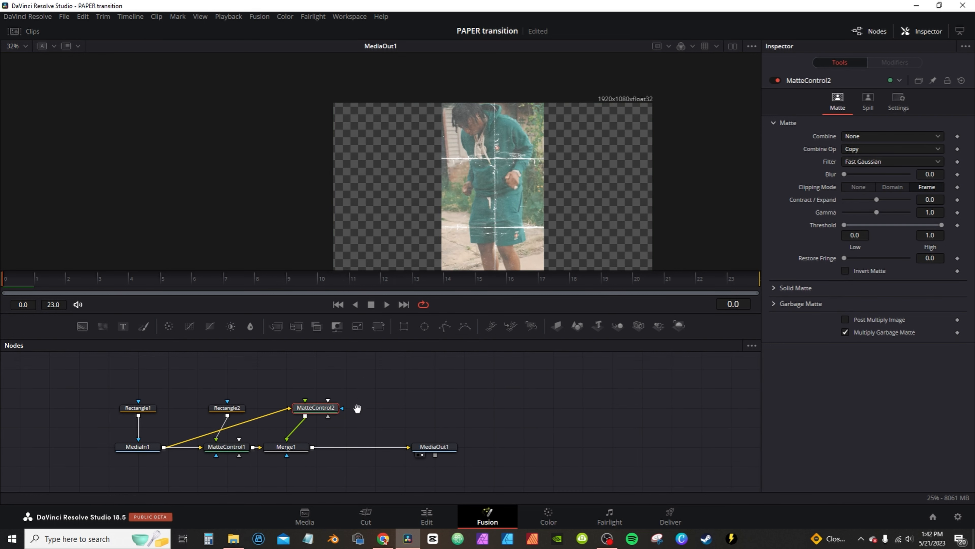
Add a Rectangle mask fitted to the upper-right paper panel, about 0.151 wide and 0.335 high, centered near X 0.583 and Y 0.861.
{"action": "left_click_drag", "start_coordinate": [411, 326], "coordinate": [295, 415]}
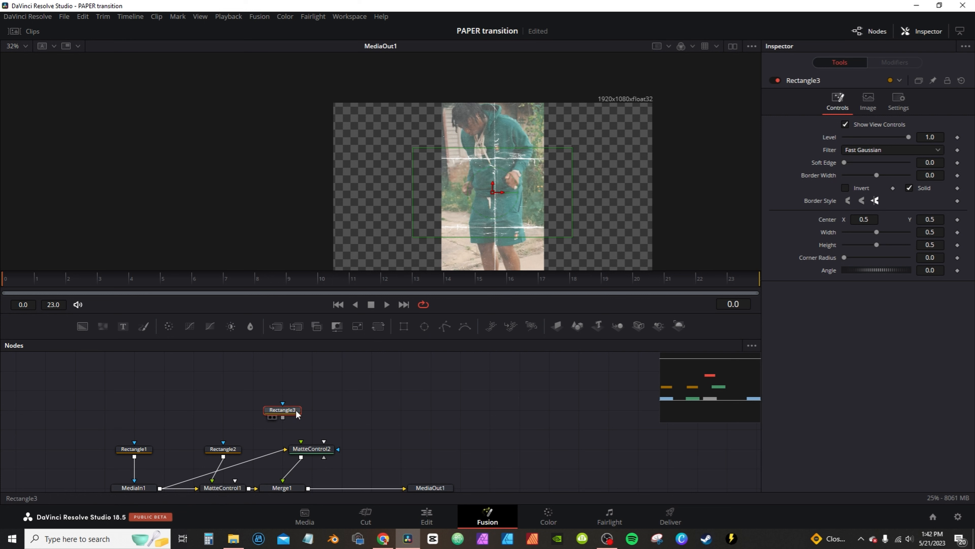
{"action": "left_click_drag", "start_coordinate": [574, 194], "coordinate": [525, 200]}
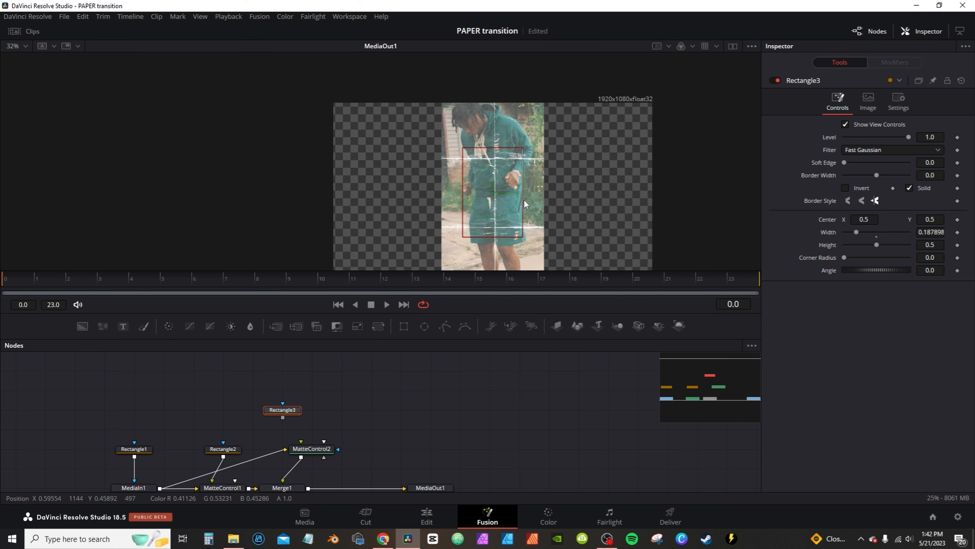
{"action": "left_click_drag", "start_coordinate": [496, 237], "coordinate": [551, 136]}
{"action": "scroll", "coordinate": [520, 141], "scroll_direction": "up", "scroll_amount": 3}
{"action": "left_click_drag", "start_coordinate": [527, 124], "coordinate": [520, 190]}
{"action": "left_click_drag", "start_coordinate": [590, 132], "coordinate": [589, 132]}
{"action": "left_click_drag", "start_coordinate": [520, 94], "coordinate": [515, 95]}
{"action": "scroll", "coordinate": [522, 116], "scroll_direction": "down", "scroll_amount": 2}
{"action": "left_click_drag", "start_coordinate": [521, 58], "coordinate": [521, 62]}
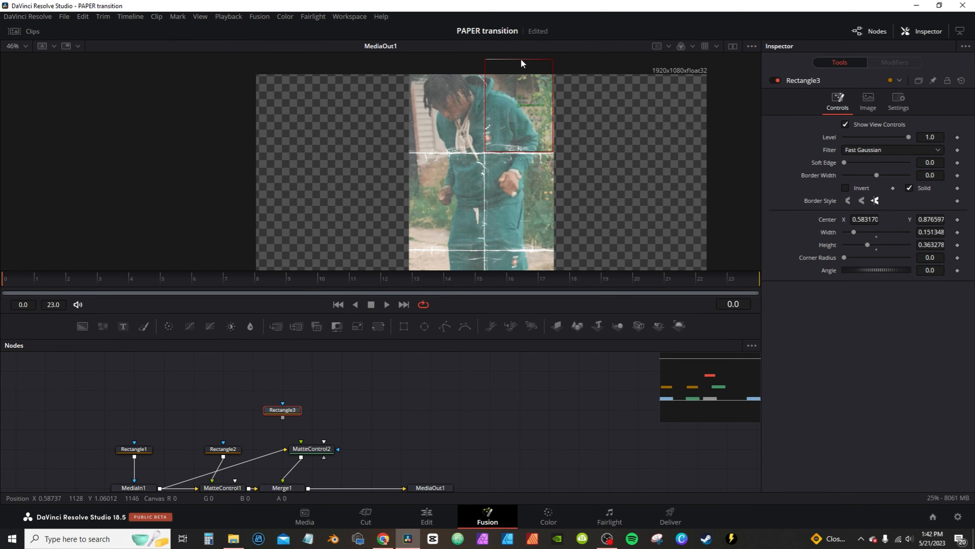
{"action": "left_click_drag", "start_coordinate": [519, 105], "coordinate": [519, 109]}
Connect Rectangle3 to MatteControl2's green foreground input and set the matte to Combine Alpha with Post Multiply Image enabled.
{"action": "left_click_drag", "start_coordinate": [302, 408], "coordinate": [320, 430]}
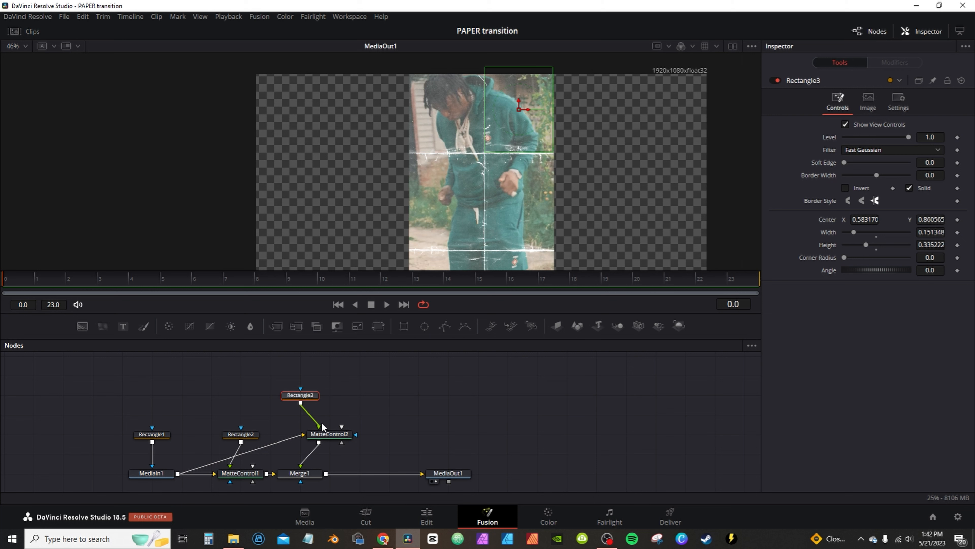
{"action": "left_click", "coordinate": [325, 434]}
{"action": "left_click", "coordinate": [893, 135]}
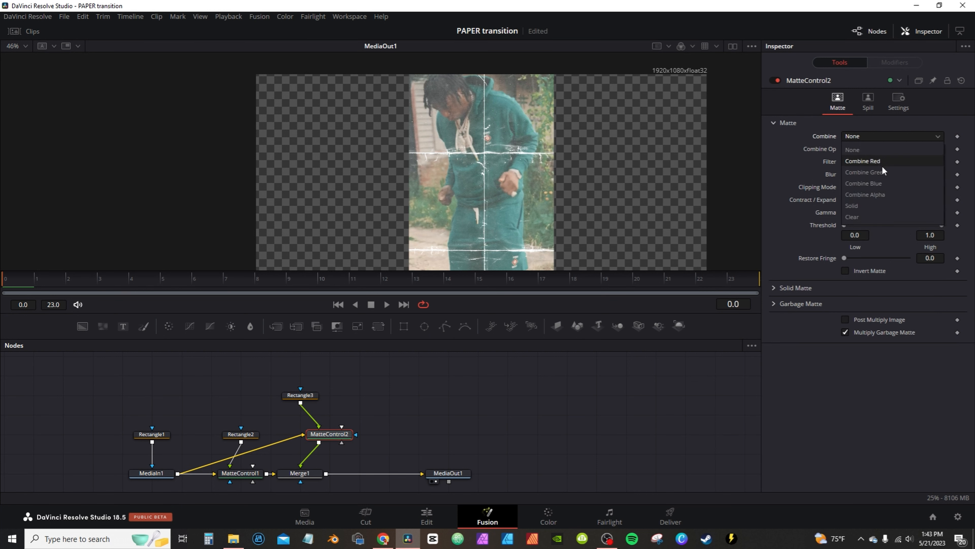
{"action": "left_click", "coordinate": [879, 197]}
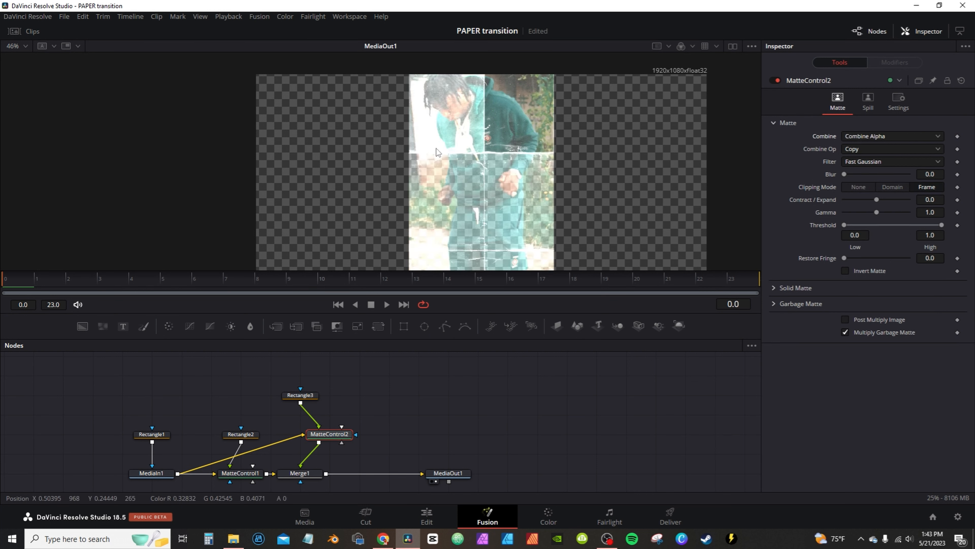
{"action": "left_click", "coordinate": [845, 320]}
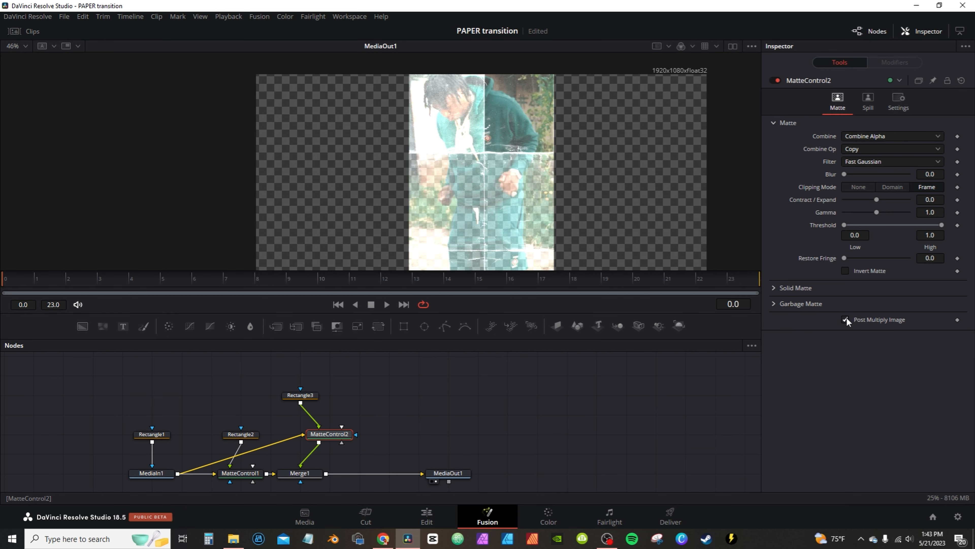
{"action": "scroll", "coordinate": [558, 194], "scroll_direction": "up", "scroll_amount": 2}
Insert a Transform node after MatteControl2 and shift the upper-right panel to Center X 0.517.
{"action": "left_click_drag", "start_coordinate": [340, 439], "coordinate": [312, 440]}
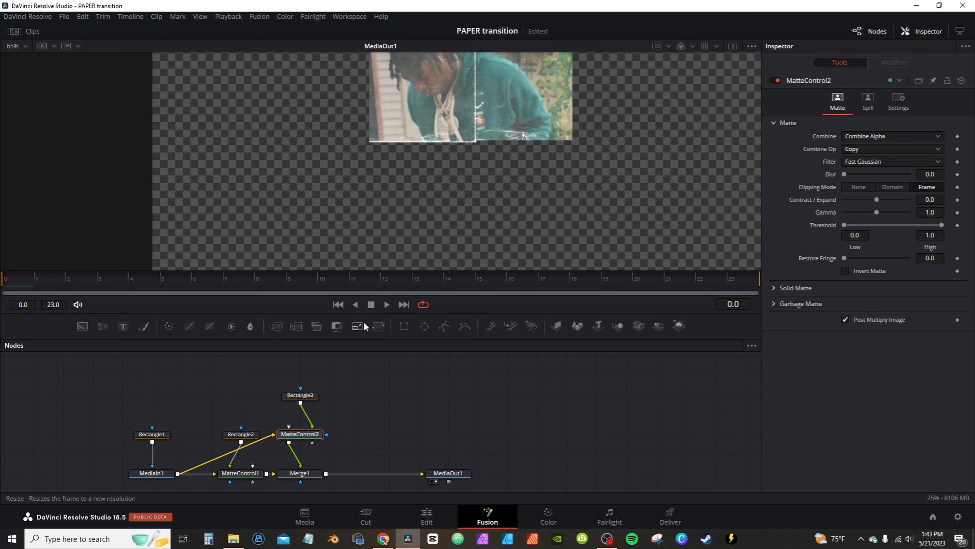
{"action": "left_click", "coordinate": [382, 327]}
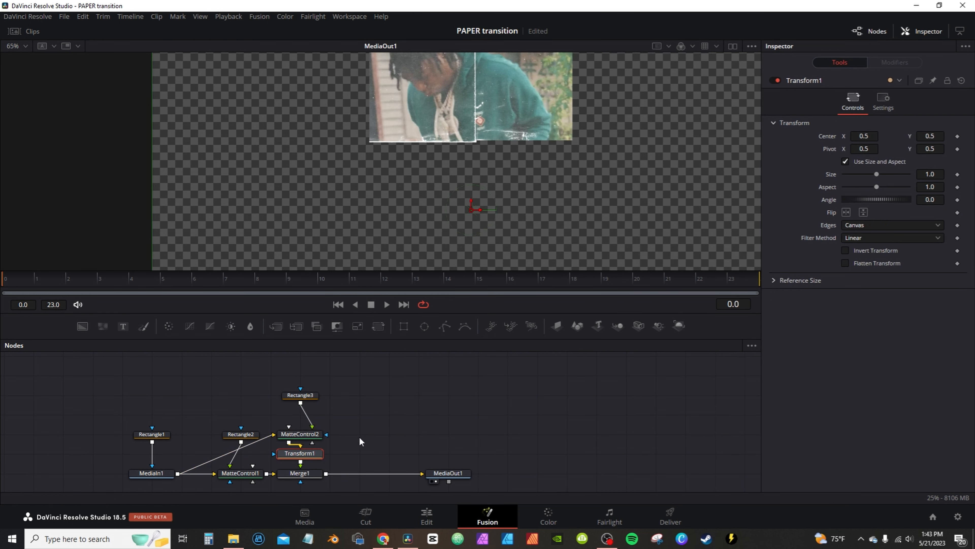
{"action": "mouse_move", "coordinate": [871, 135]}
{"action": "left_mouse_down"}
{"action": "mouse_move", "coordinate": [888, 135]}
{"action": "mouse_move", "coordinate": [877, 135]}
{"action": "left_mouse_up"}
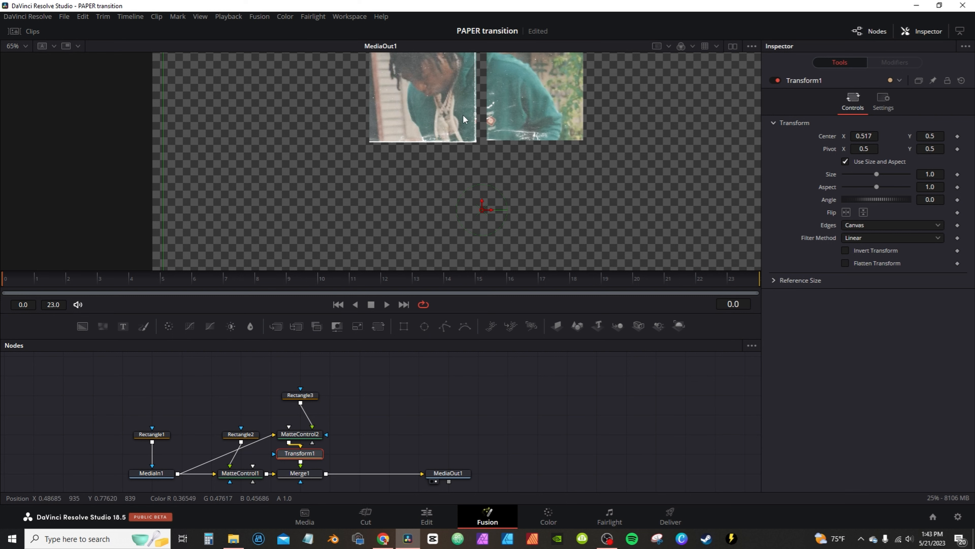
Adjust Rectangle3 so that its mask includes the white crease along the upper-right panel's inner and lower edges.
{"action": "left_click", "coordinate": [310, 399]}
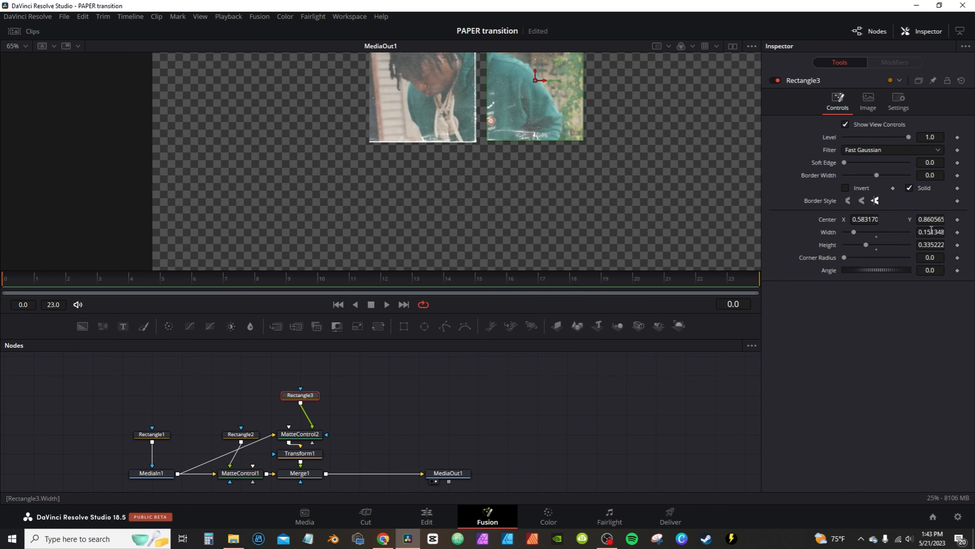
{"action": "scroll", "coordinate": [931, 232], "scroll_direction": "up", "scroll_amount": 3}
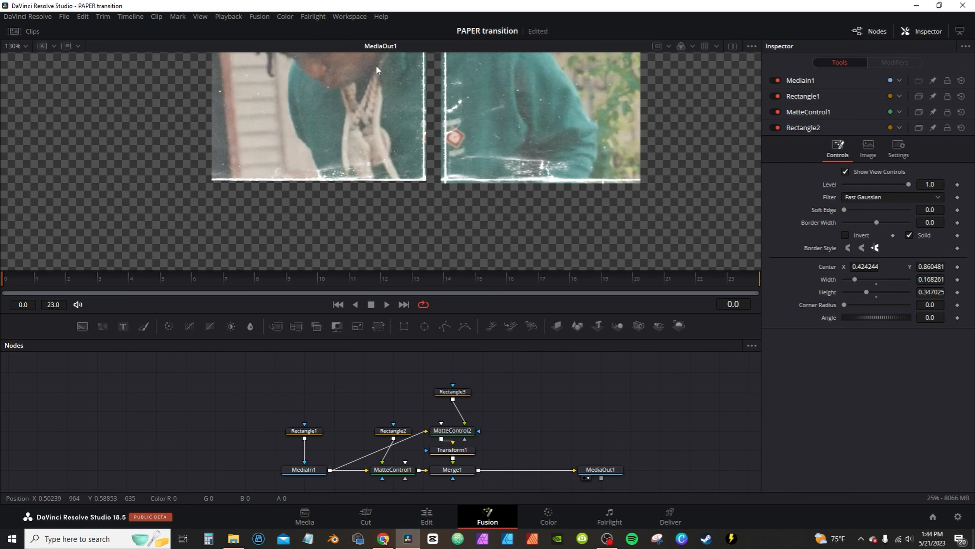
Insert a Transform node between MatteControl1 and Merge1 and shift the upper-left panel horizontally away from its neighbor.
{"action": "left_click_drag", "start_coordinate": [263, 374], "coordinate": [279, 451]}
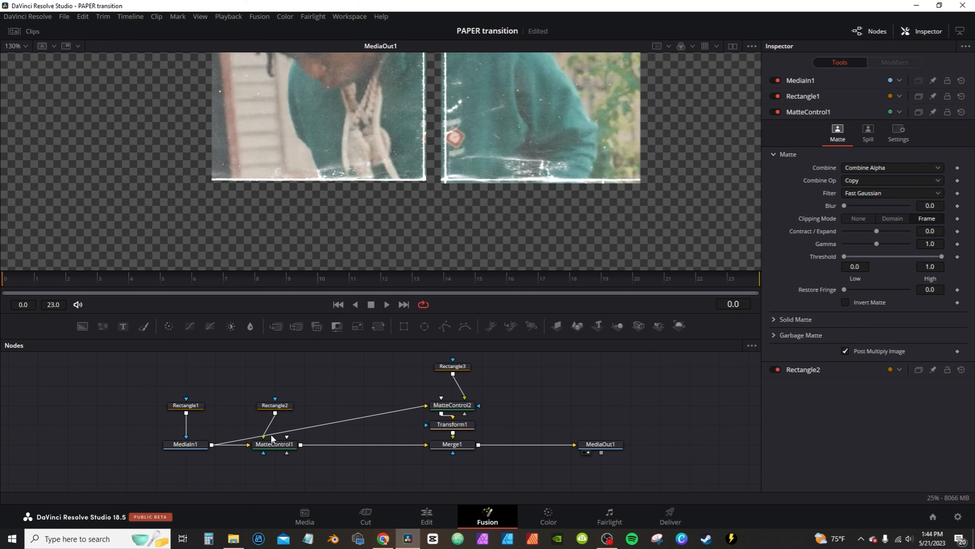
{"action": "left_click", "coordinate": [281, 445]}
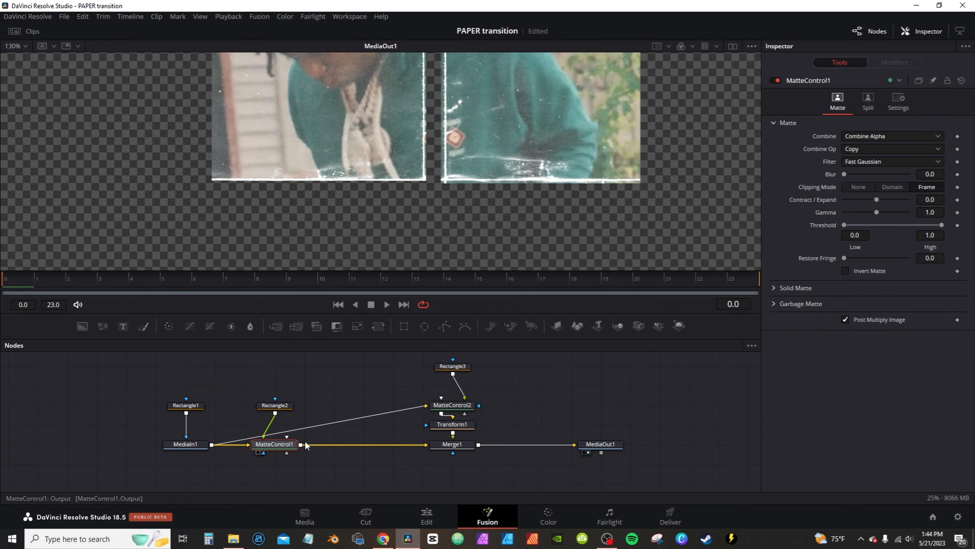
{"action": "left_click", "coordinate": [378, 326]}
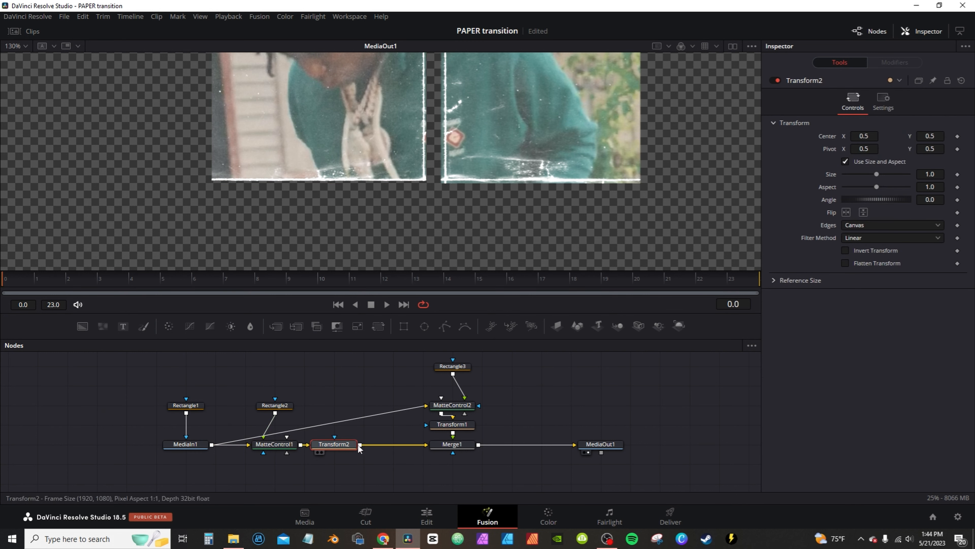
{"action": "left_click_drag", "start_coordinate": [862, 134], "coordinate": [835, 135]}
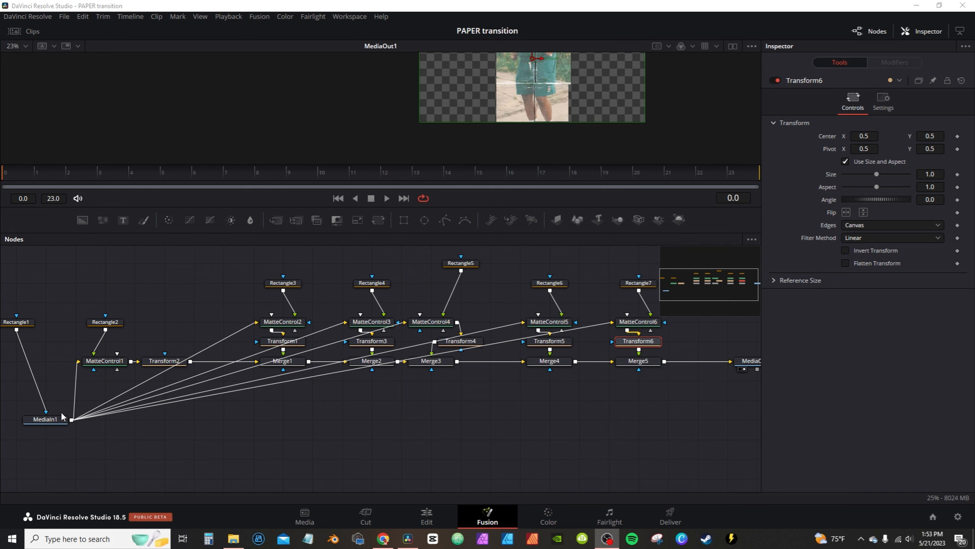
Move MediaIn1 further below the matte and merge branches in the node graph.
{"action": "left_click_drag", "start_coordinate": [61, 416], "coordinate": [61, 436]}
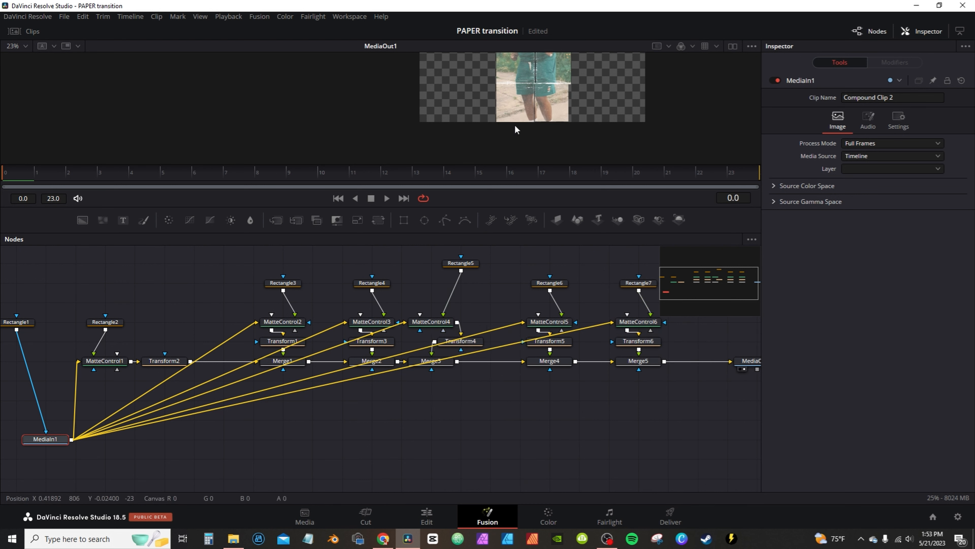
{"action": "scroll", "coordinate": [522, 129], "scroll_direction": "up", "scroll_amount": 3}
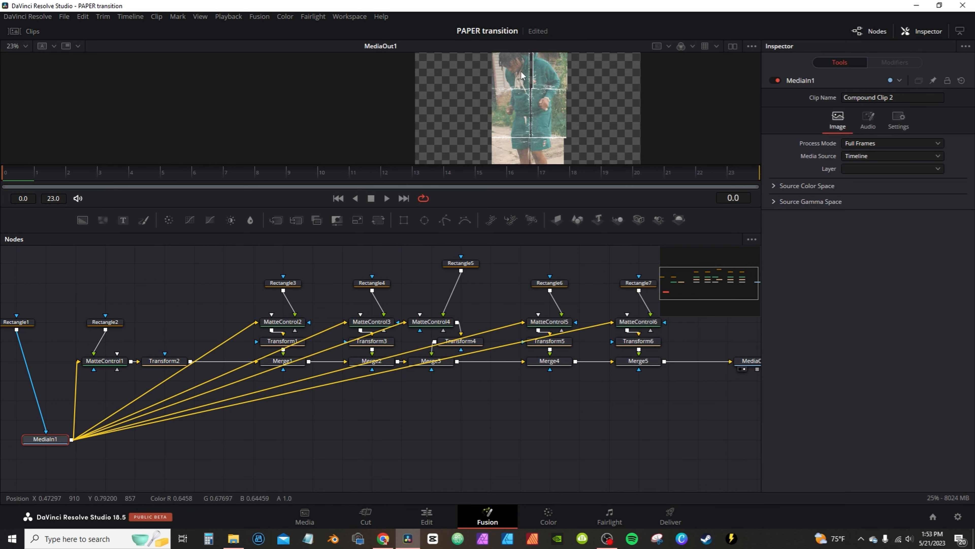
Try shifting the middle-right panel with Transform4 and the lower-left panel with Transform5 horizontally.
{"action": "left_click", "coordinate": [460, 341]}
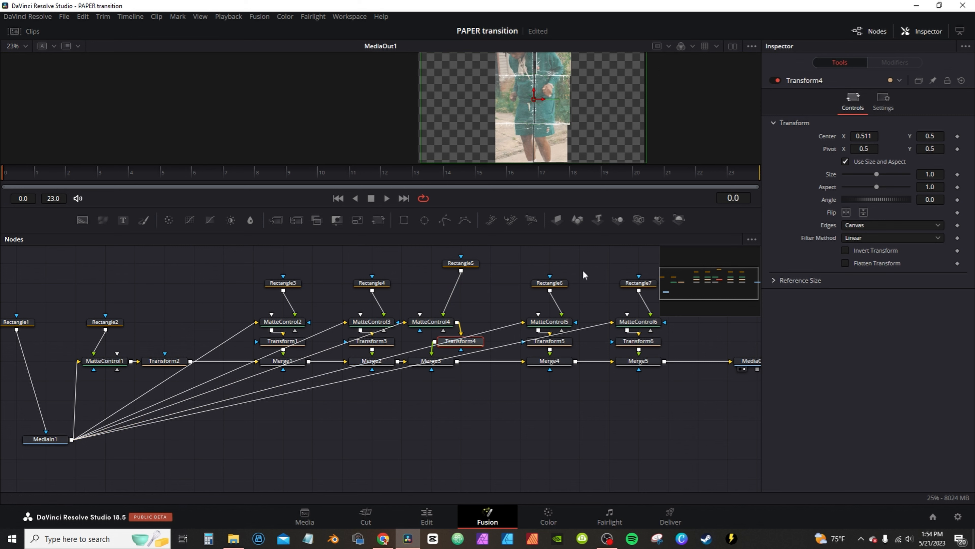
{"action": "left_click_drag", "start_coordinate": [869, 137], "coordinate": [875, 137]}
{"action": "left_click", "coordinate": [557, 323]}
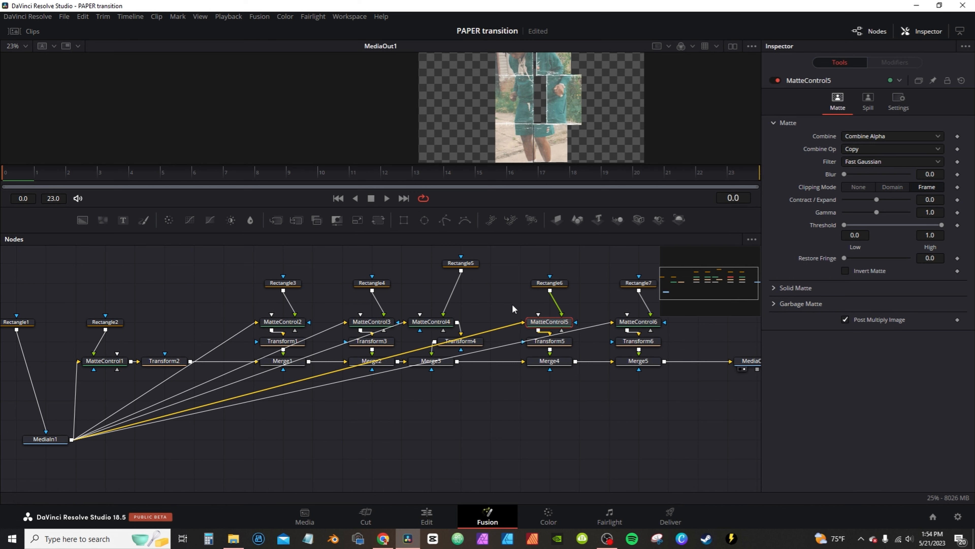
{"action": "left_click", "coordinate": [553, 341]}
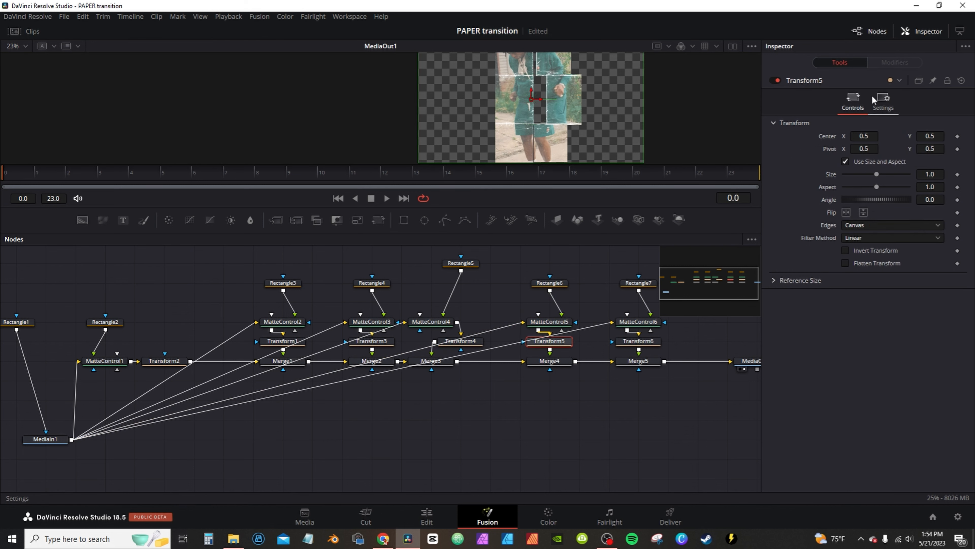
{"action": "left_click_drag", "start_coordinate": [867, 136], "coordinate": [825, 136]}
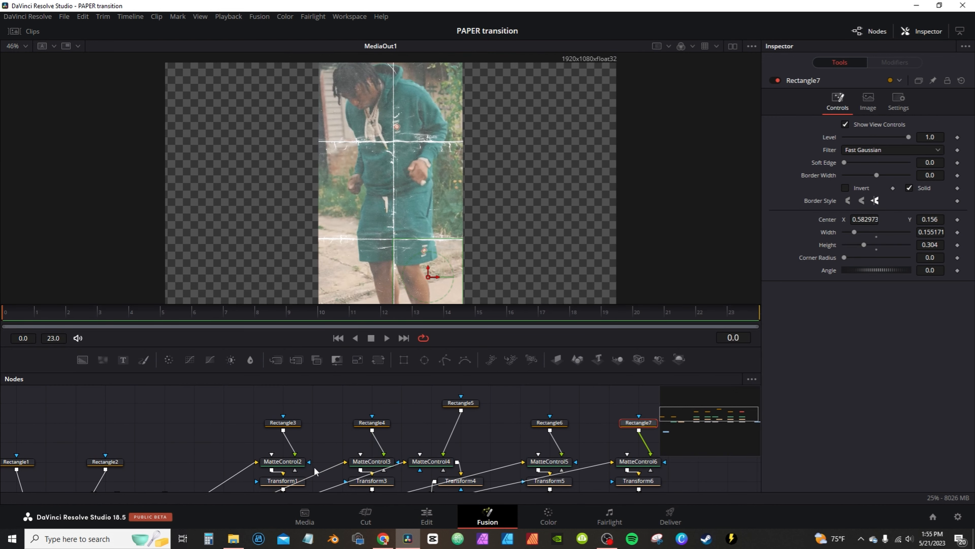
Offset the upper-right panel slightly outward with Transform1 and the middle-left panel to Center X 0.488, Y 0.489 with Transform3.
{"action": "left_click_drag", "start_coordinate": [299, 475], "coordinate": [302, 463]}
{"action": "left_click", "coordinate": [299, 471]}
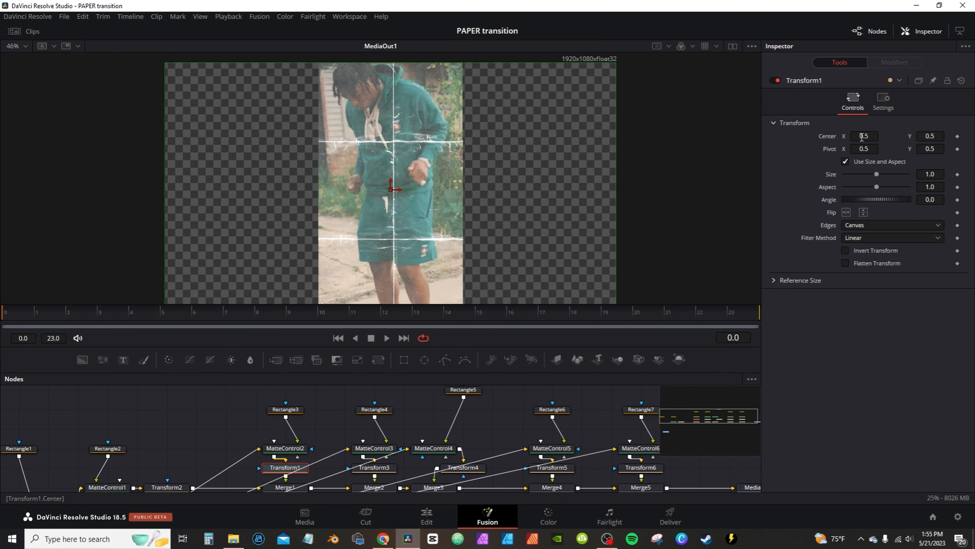
{"action": "left_click_drag", "start_coordinate": [862, 137], "coordinate": [861, 136]}
{"action": "left_click", "coordinate": [374, 467]}
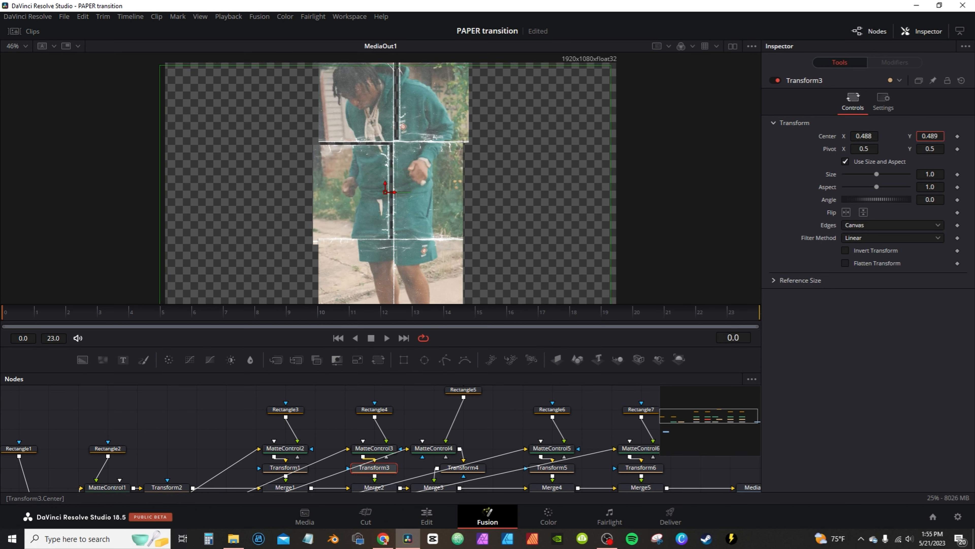
Nudge the middle-right panel outward and down with Transform4, and the lower-left panel outward and down with Transform5.
{"action": "left_click", "coordinate": [463, 467]}
{"action": "left_click_drag", "start_coordinate": [865, 137], "coordinate": [869, 137]}
{"action": "left_click_drag", "start_coordinate": [930, 136], "coordinate": [925, 137]}
{"action": "left_click", "coordinate": [552, 467]}
{"action": "left_click_drag", "start_coordinate": [864, 137], "coordinate": [860, 137]}
{"action": "left_click_drag", "start_coordinate": [930, 136], "coordinate": [872, 138]}
Offset the lower-right panel with Transform6 to open a gap between it and the neighboring panels.
{"action": "left_click", "coordinate": [641, 468]}
{"action": "mouse_move", "coordinate": [931, 137]}
{"action": "left_mouse_down"}
{"action": "mouse_move", "coordinate": [862, 138]}
{"action": "mouse_move", "coordinate": [933, 136]}
{"action": "left_mouse_up"}
{"action": "left_click", "coordinate": [562, 468]}
{"action": "left_click", "coordinate": [463, 467]}
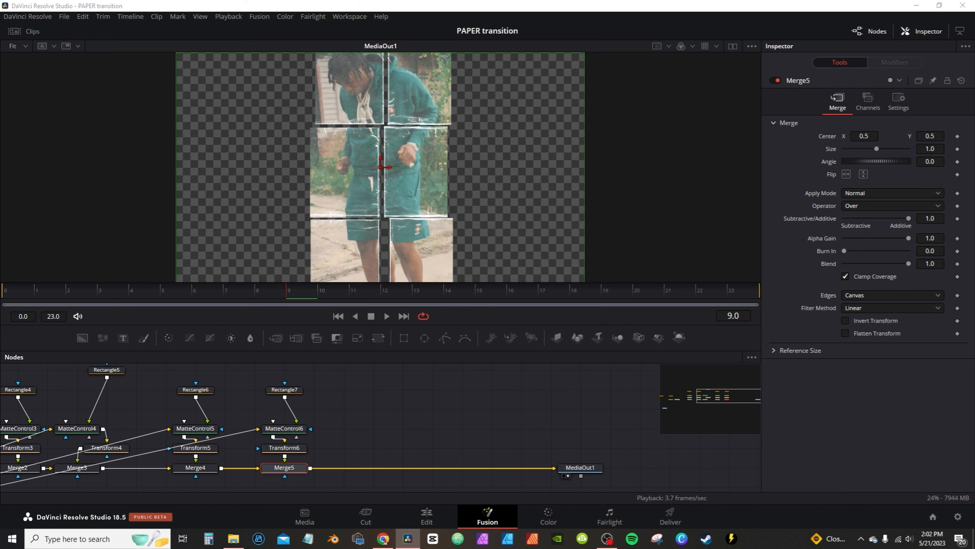
Merge the duct tape image over the assembled panels after Merge5, sized to 0.16 and centered at about X 0.435, Y 0.674.
{"action": "left_click_drag", "start_coordinate": [88, 265], "coordinate": [311, 467]}
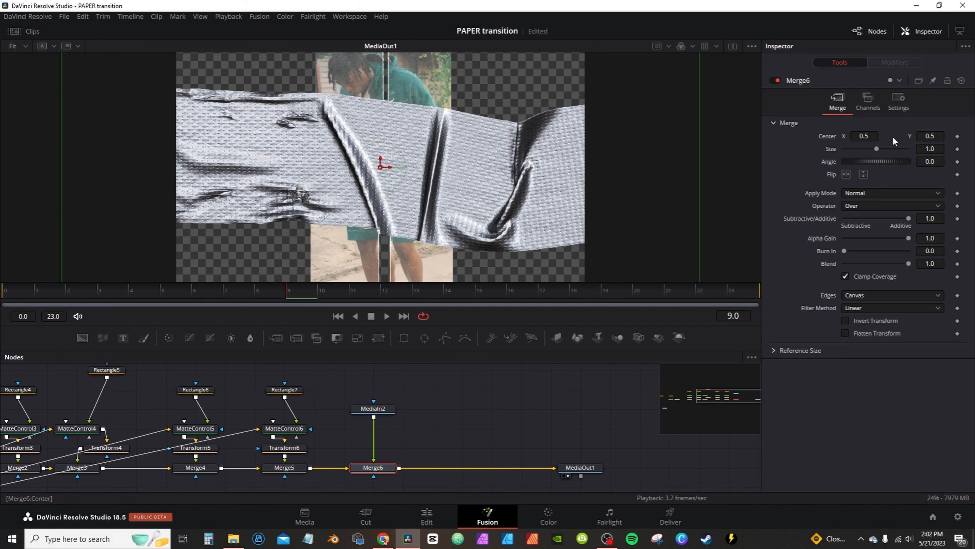
{"action": "left_click_drag", "start_coordinate": [876, 149], "coordinate": [854, 149]}
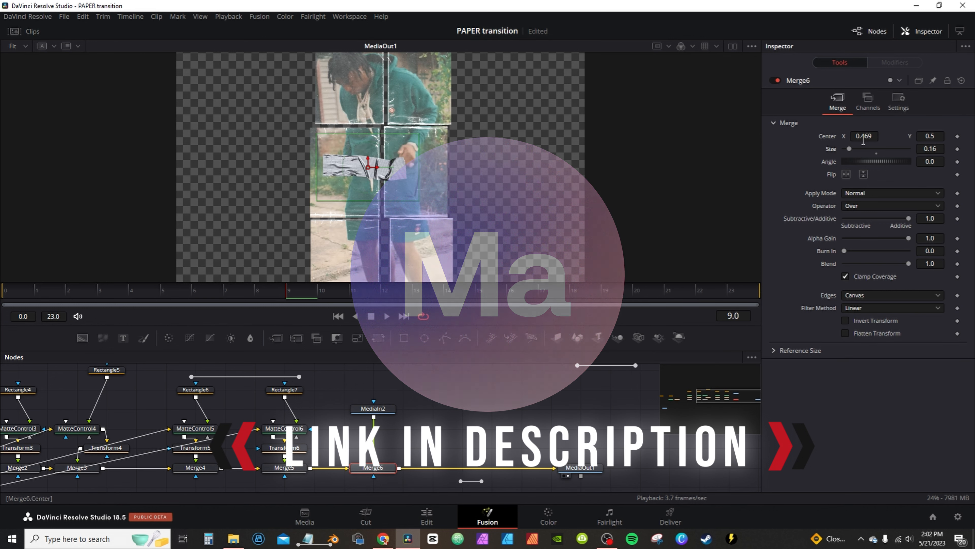
{"action": "scroll", "coordinate": [402, 176], "scroll_direction": "up", "scroll_amount": 2}
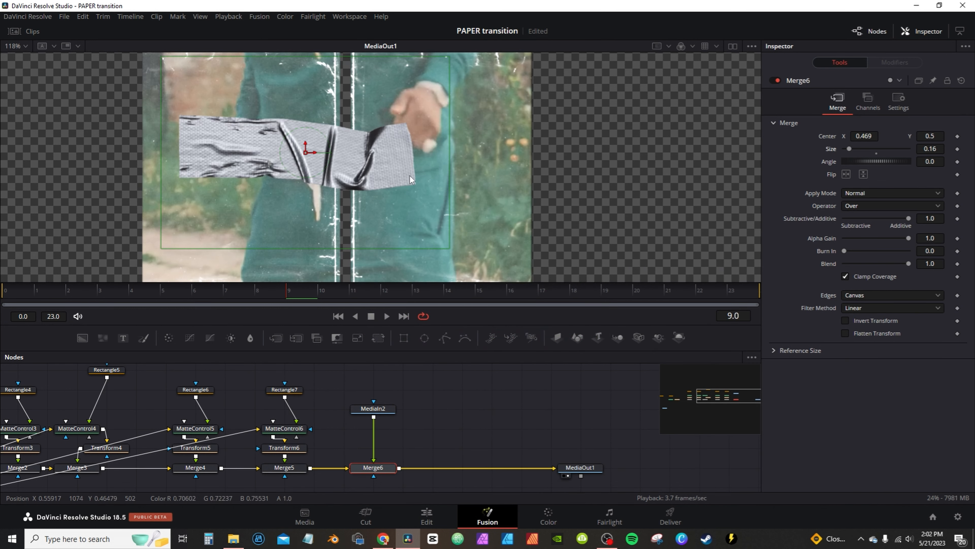
{"action": "left_click_drag", "start_coordinate": [336, 159], "coordinate": [308, 80]}
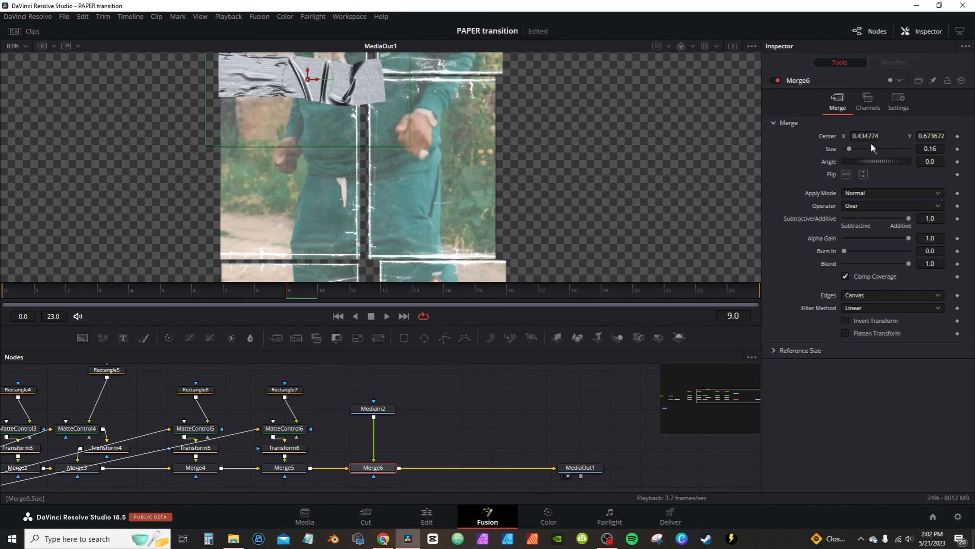
Shrink the first duct tape piece in Merge6 to size 0.075 and center it at about X 0.415, Y 0.685.
{"action": "mouse_move", "coordinate": [937, 149]}
{"action": "left_mouse_down"}
{"action": "mouse_move", "coordinate": [857, 154]}
{"action": "mouse_move", "coordinate": [855, 139]}
{"action": "mouse_move", "coordinate": [957, 138]}
{"action": "mouse_move", "coordinate": [938, 138]}
{"action": "left_mouse_up"}
{"action": "left_click_drag", "start_coordinate": [937, 138], "coordinate": [938, 138]}
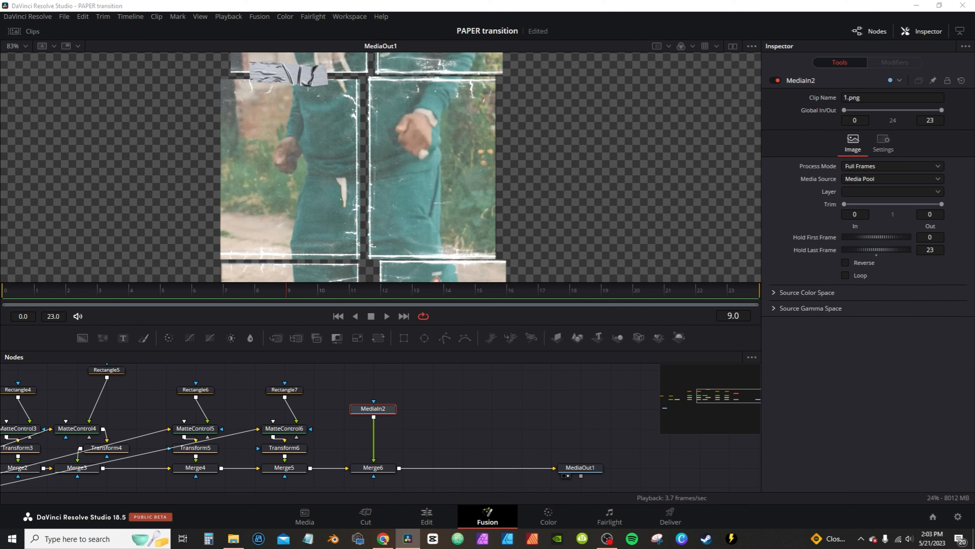
Merge the crossed duct tape image after Merge6 at size 0.09, centered where the four upper panels meet, about X 0.509, Y 0.521.
{"action": "left_click_drag", "start_coordinate": [0, 178], "coordinate": [399, 468]}
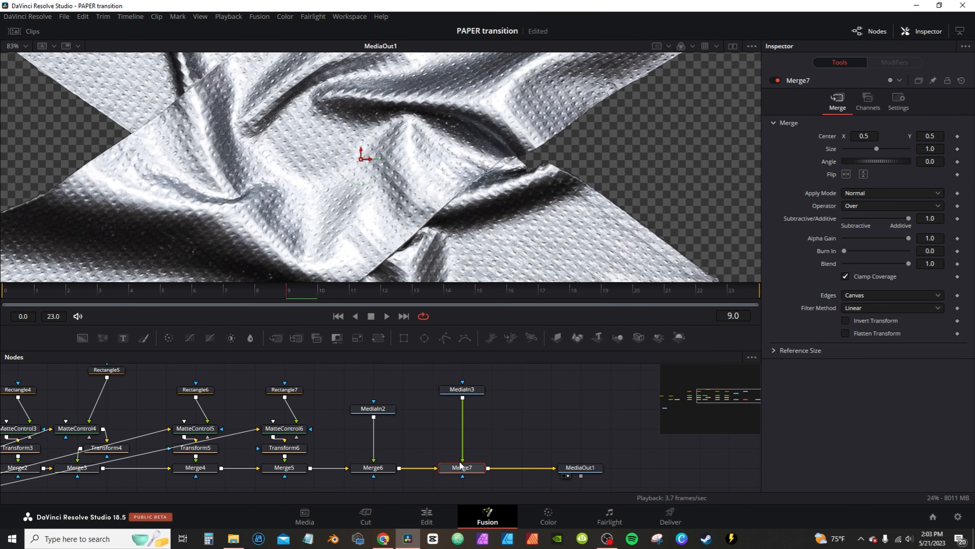
{"action": "left_click_drag", "start_coordinate": [880, 149], "coordinate": [847, 151]}
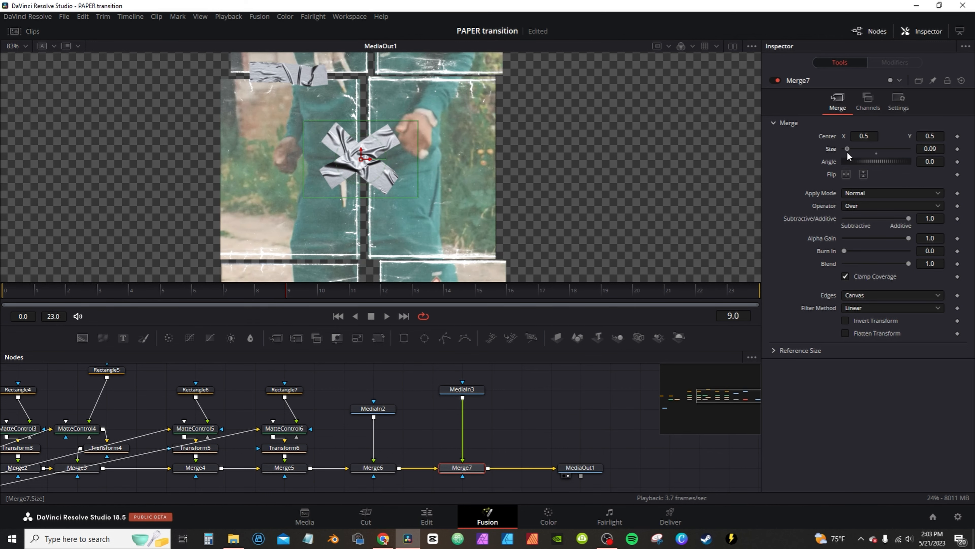
{"action": "mouse_move", "coordinate": [365, 156]}
{"action": "left_mouse_down"}
{"action": "mouse_move", "coordinate": [434, 79]}
{"action": "mouse_move", "coordinate": [415, 86]}
{"action": "mouse_move", "coordinate": [369, 151]}
{"action": "left_mouse_up"}
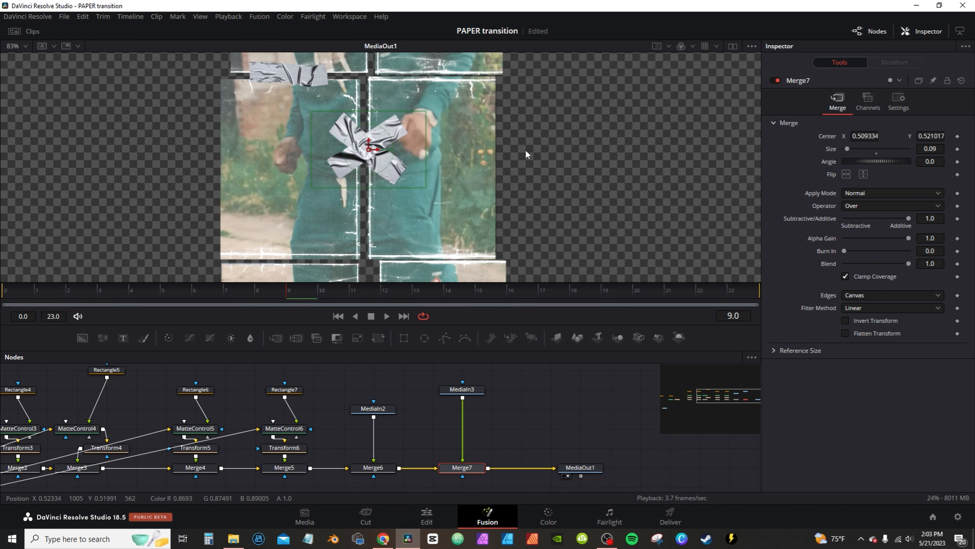
{"action": "left_click_drag", "start_coordinate": [545, 144], "coordinate": [528, 206]}
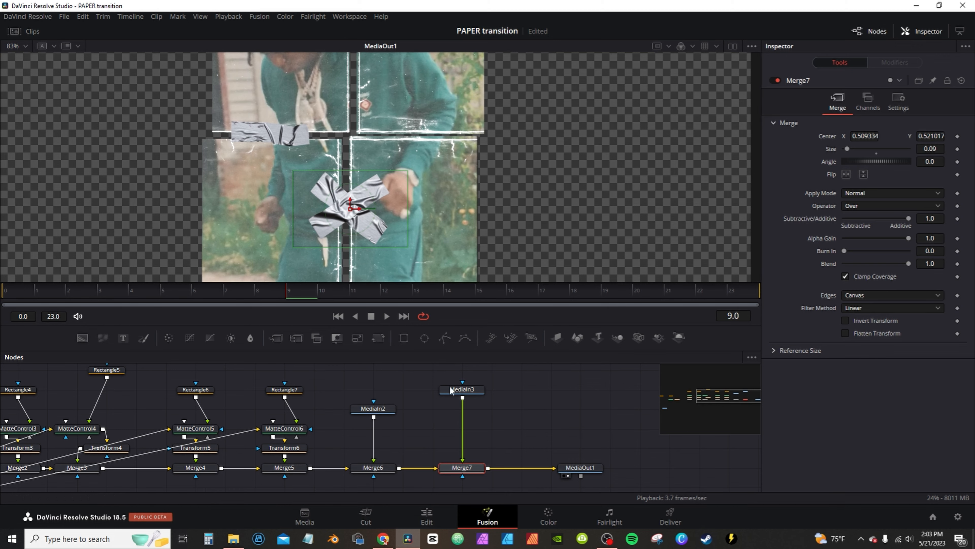
Merge another duct tape image after Merge7, scale it down and place it across the gap between the upper-right and middle-right panels.
{"action": "left_click_drag", "start_coordinate": [581, 469], "coordinate": [611, 470]}
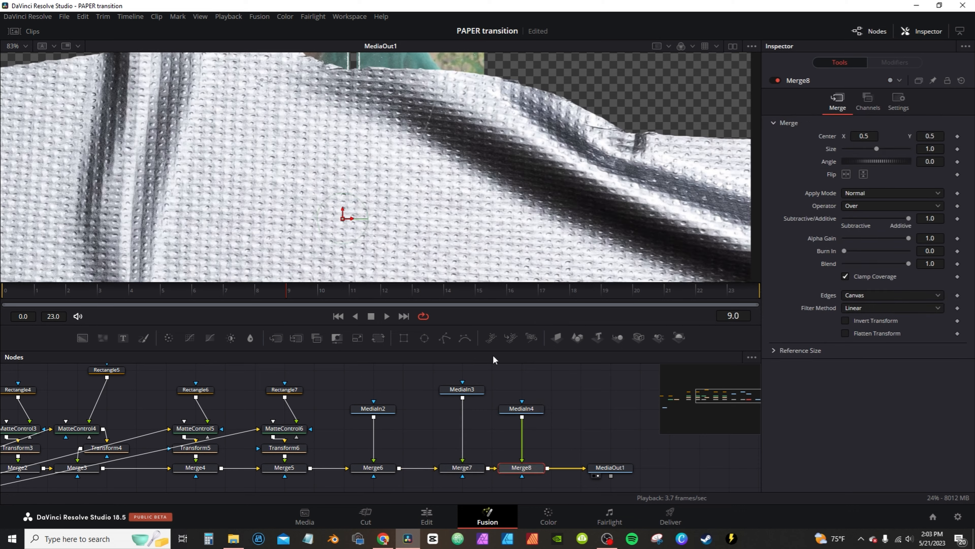
{"action": "left_click_drag", "start_coordinate": [877, 149], "coordinate": [849, 148]}
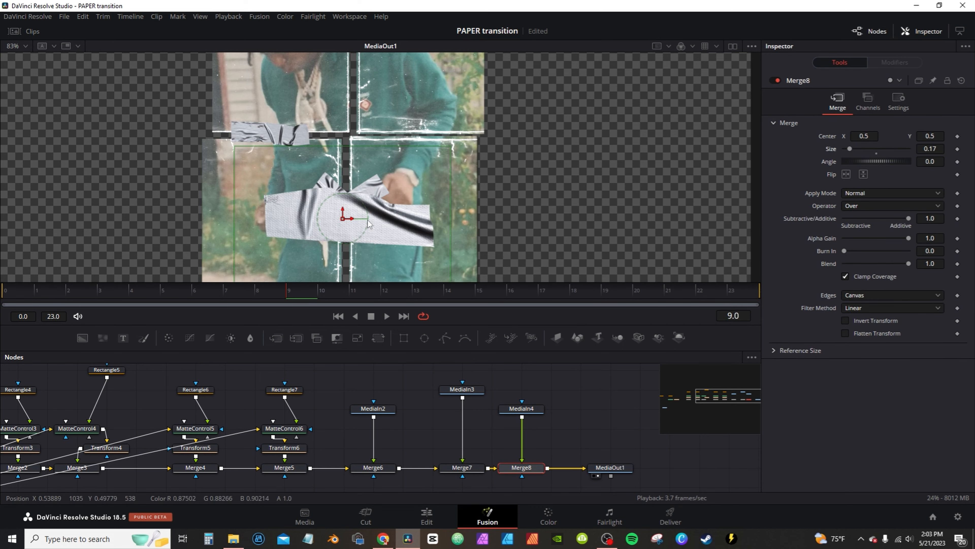
{"action": "left_click_drag", "start_coordinate": [344, 218], "coordinate": [409, 141]}
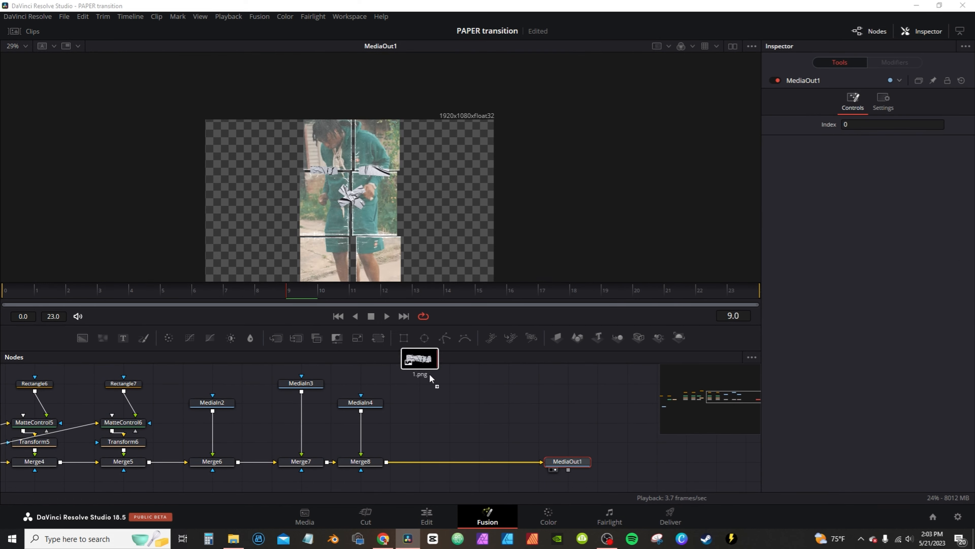
Merge 1.png after Merge8 at size 0.08 and place it across the lower-left panel gap, about X 0.412, Y 0.279.
{"action": "left_click_drag", "start_coordinate": [432, 375], "coordinate": [420, 423]}
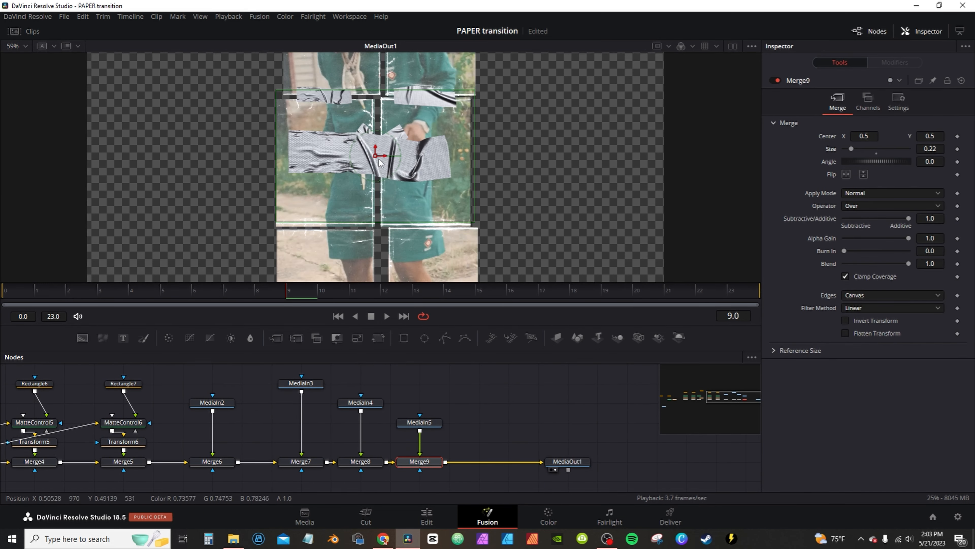
{"action": "left_click_drag", "start_coordinate": [363, 173], "coordinate": [324, 226]}
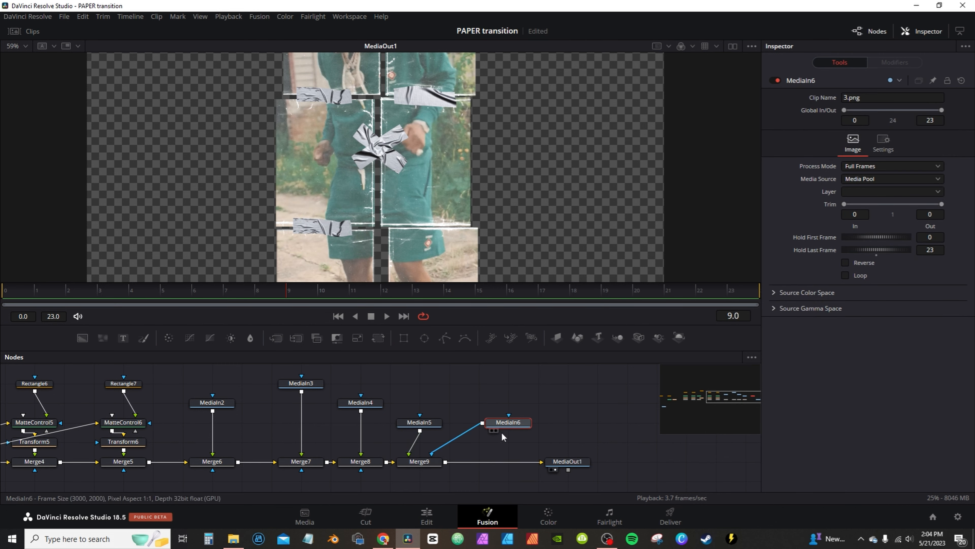
Merge 3.png after Merge9 at size 0.061 and place it across the lower-right panel gap, about X 0.582, Y 0.278.
{"action": "left_click_drag", "start_coordinate": [508, 431], "coordinate": [446, 462]}
{"action": "left_click_drag", "start_coordinate": [876, 149], "coordinate": [846, 148]}
{"action": "left_click_drag", "start_coordinate": [376, 155], "coordinate": [422, 226]}
{"action": "scroll", "coordinate": [519, 177], "scroll_direction": "down", "scroll_amount": 3}
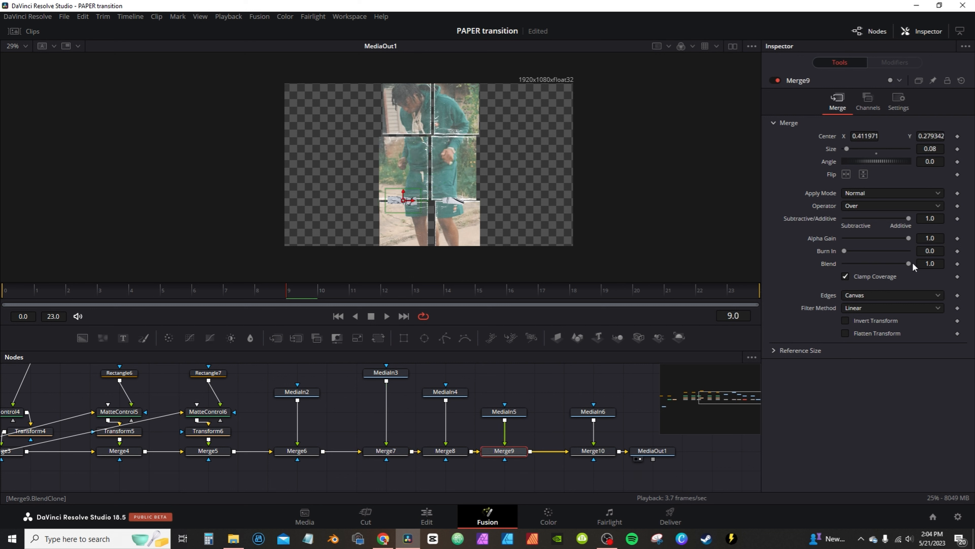
Hide the two lower duct tape pieces by setting Blend to 0.0 on Merge9 and Merge10.
{"action": "left_click_drag", "start_coordinate": [909, 263], "coordinate": [843, 265]}
{"action": "left_click", "coordinate": [610, 451]}
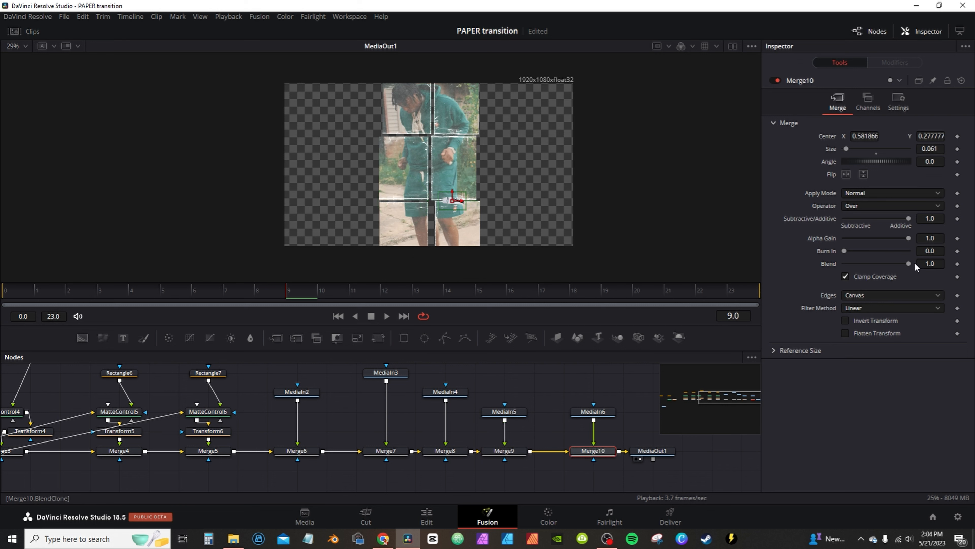
Hide the upper-right and middle-left panels by setting Blend to 0.0 on Merge1 and Merge2.
{"action": "left_click_drag", "start_coordinate": [349, 411], "coordinate": [774, 422]}
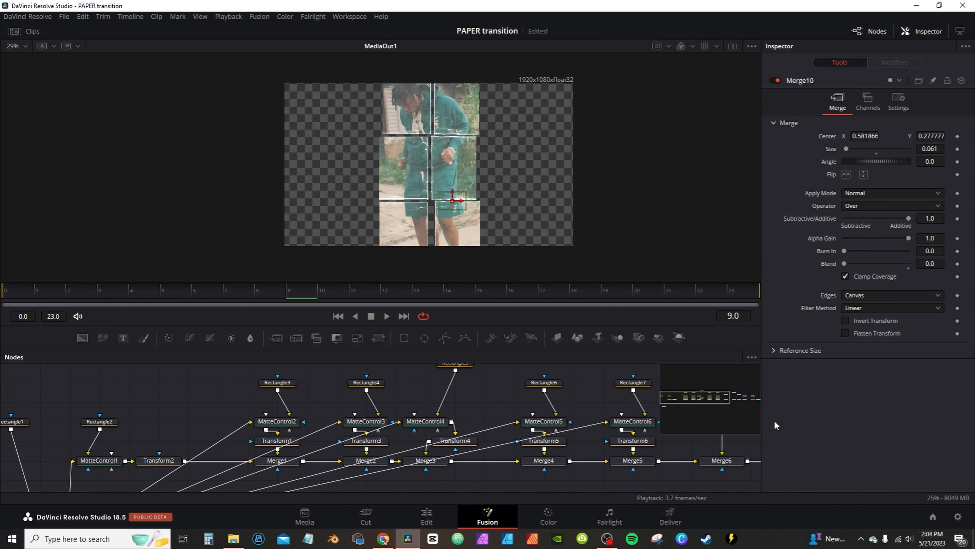
{"action": "scroll", "coordinate": [632, 478], "scroll_direction": "down", "scroll_amount": 3}
{"action": "left_click", "coordinate": [295, 403]}
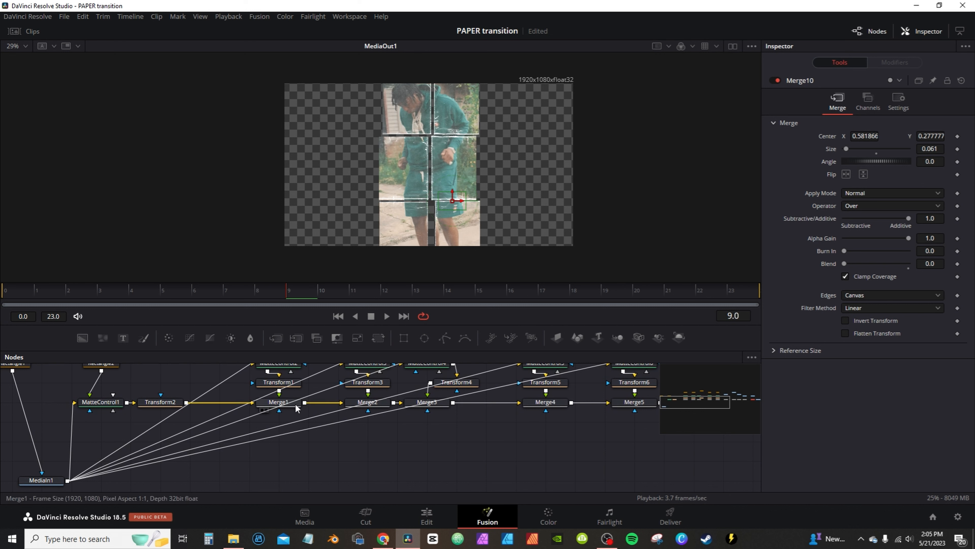
{"action": "left_click_drag", "start_coordinate": [896, 264], "coordinate": [817, 265]}
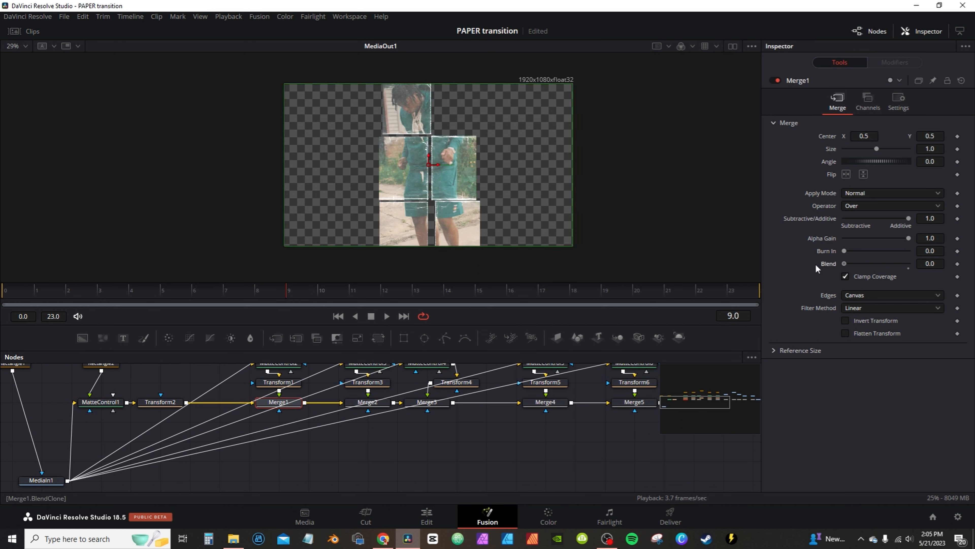
{"action": "left_click", "coordinate": [379, 404]}
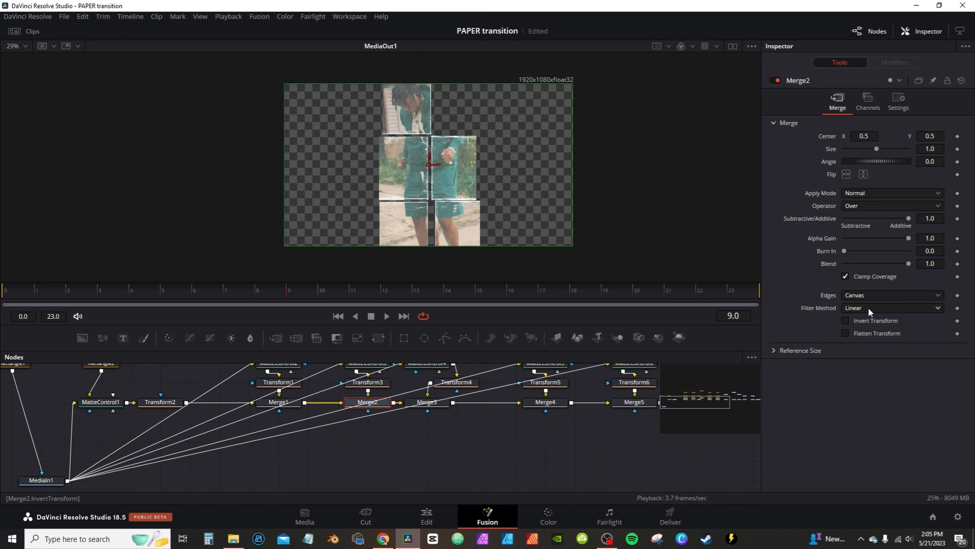
{"action": "left_click_drag", "start_coordinate": [909, 265], "coordinate": [784, 268]}
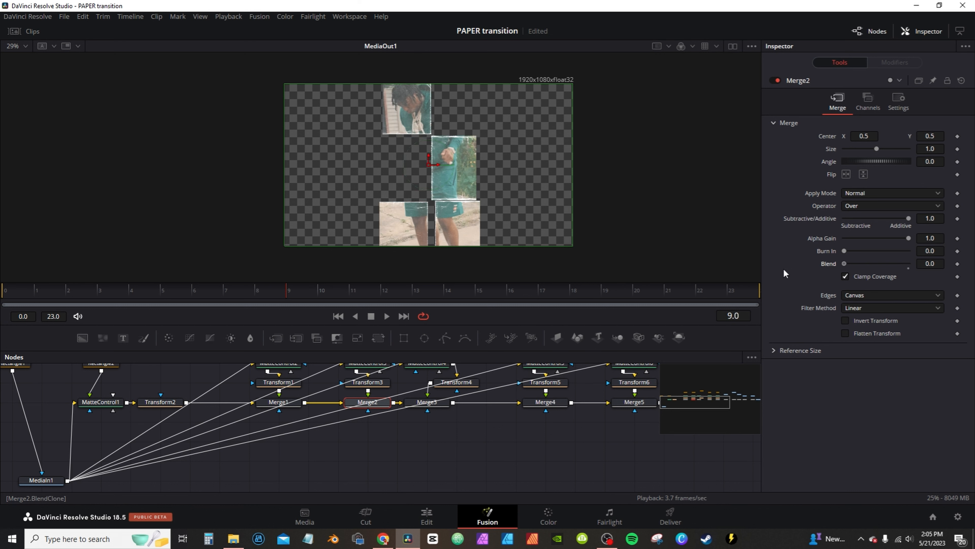
Hide the middle-right and both lower panels by setting Blend to 0.0 on Merge3, Merge4 and Merge5.
{"action": "left_click", "coordinate": [437, 406]}
{"action": "left_click_drag", "start_coordinate": [907, 264], "coordinate": [764, 276]}
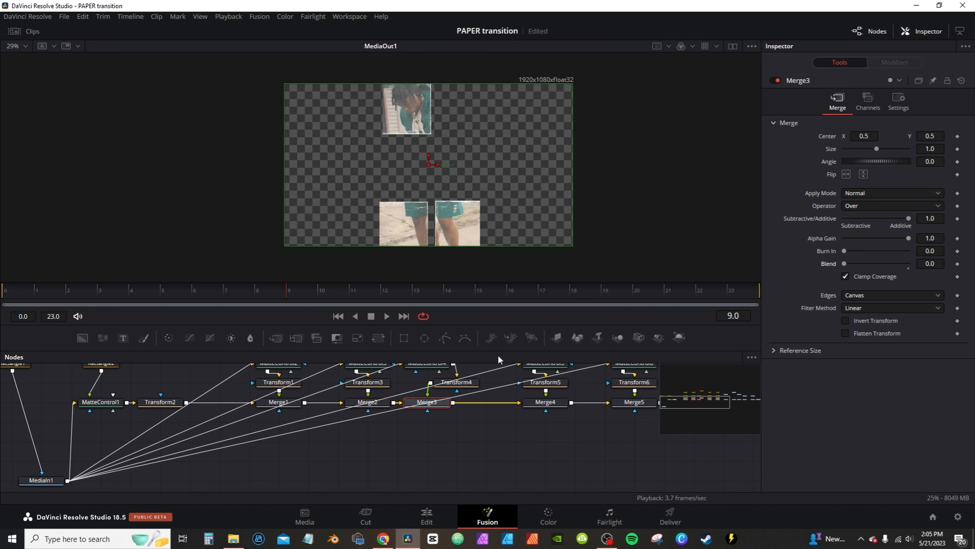
{"action": "left_click", "coordinate": [545, 402]}
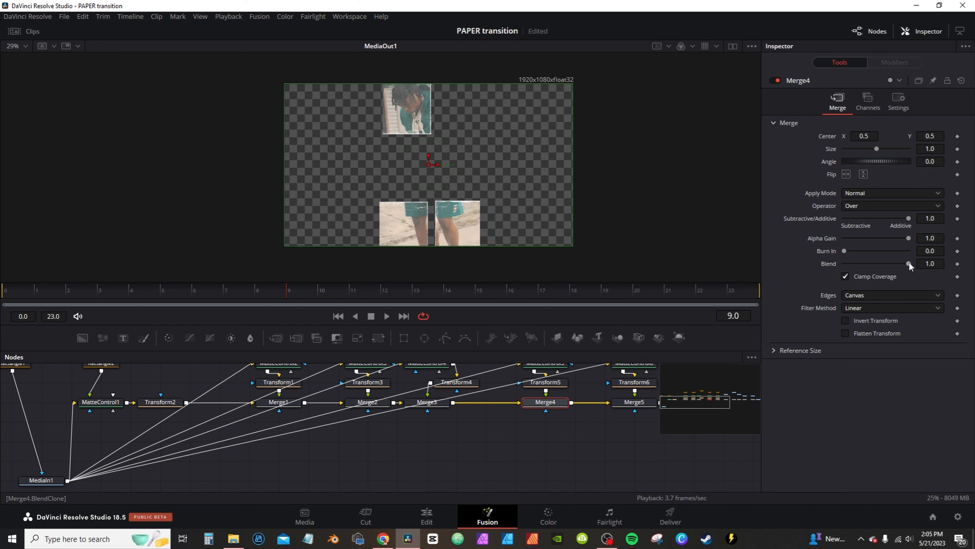
{"action": "left_click_drag", "start_coordinate": [909, 262], "coordinate": [829, 264]}
{"action": "left_click", "coordinate": [634, 402]}
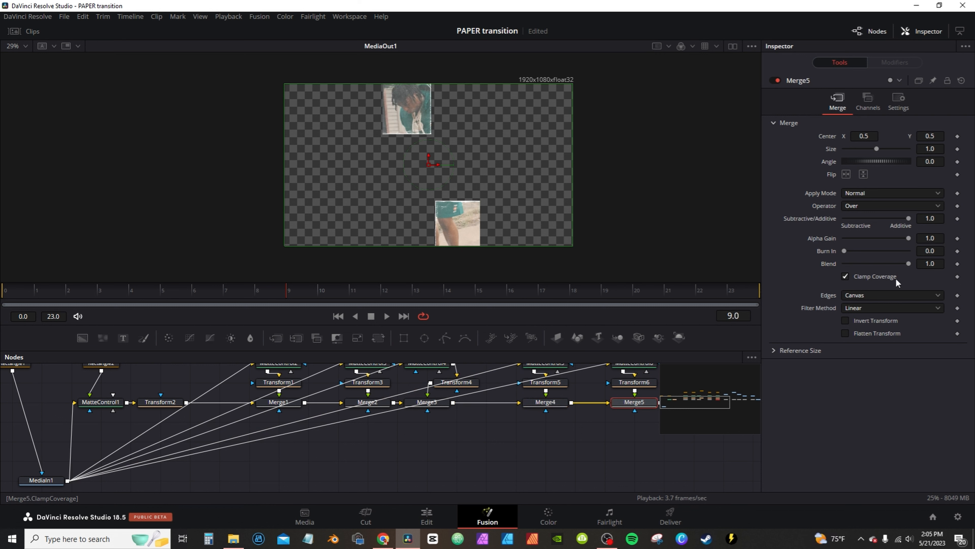
{"action": "left_click_drag", "start_coordinate": [908, 264], "coordinate": [774, 278]}
{"action": "left_click_drag", "start_coordinate": [562, 475], "coordinate": [524, 484]}
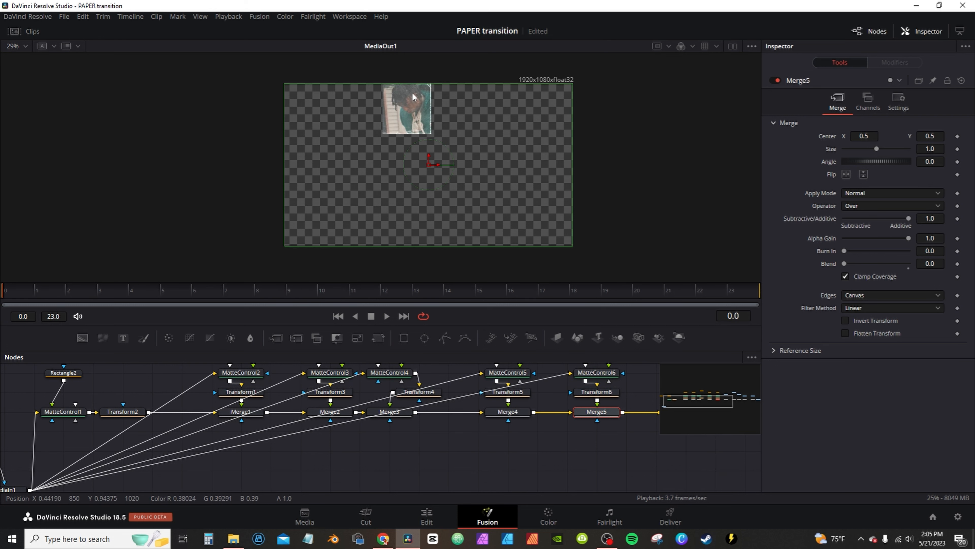
Switch to the Edit page and scrub the start of Timeline 2 to check the clip timing.
{"action": "left_click", "coordinate": [427, 517]}
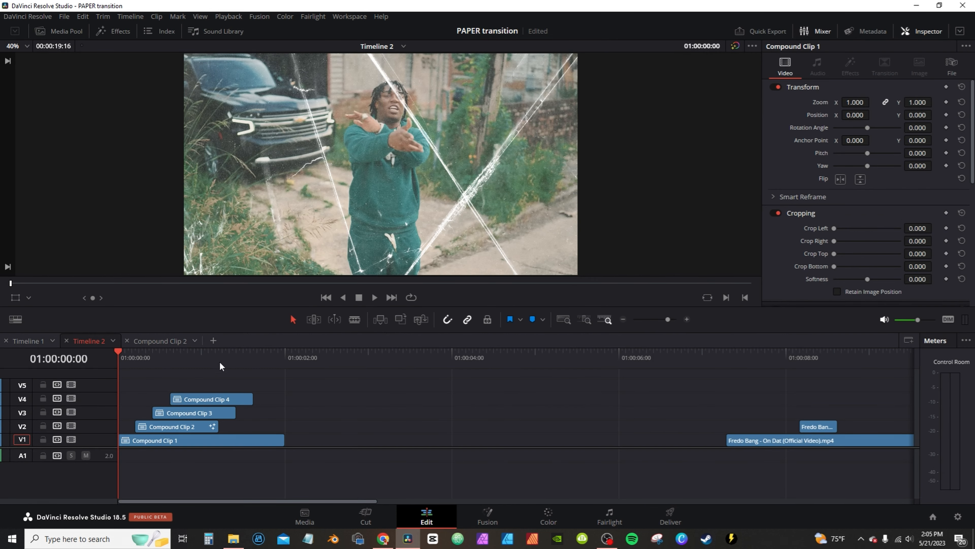
{"action": "mouse_move", "coordinate": [140, 355]}
{"action": "left_mouse_down"}
{"action": "mouse_move", "coordinate": [165, 355]}
{"action": "mouse_move", "coordinate": [135, 358]}
{"action": "left_mouse_up"}
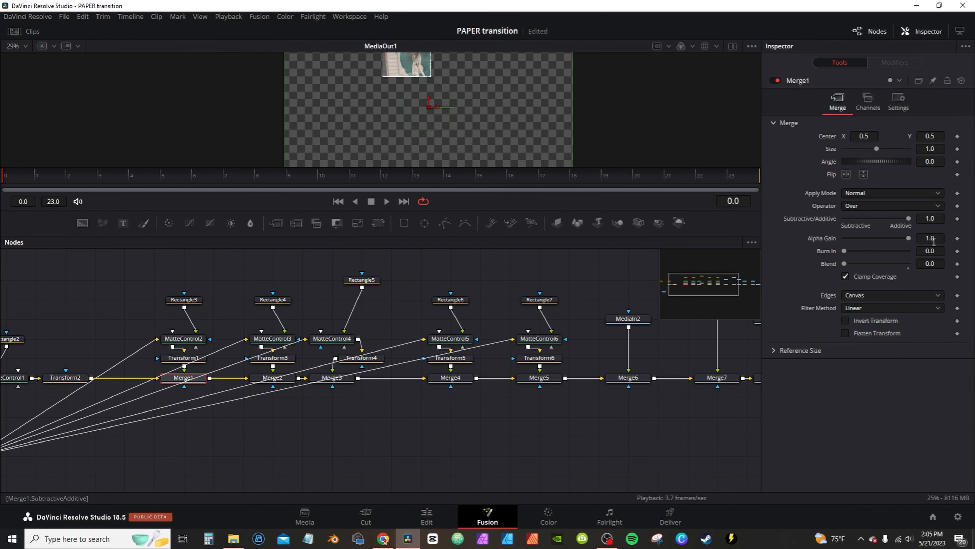
In Fusion, keyframe Merge1's Blend at 0.0 on frame 4 and 1.0 on frame 5 so the upper-right panel pops in.
{"action": "left_click", "coordinate": [958, 265]}
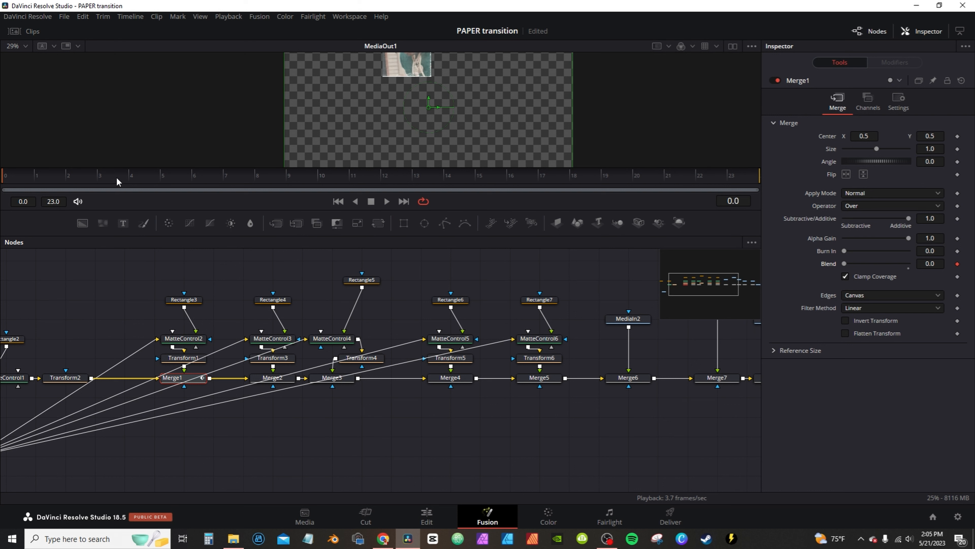
{"action": "left_click", "coordinate": [130, 175]}
{"action": "left_click", "coordinate": [957, 264]}
{"action": "left_click_drag", "start_coordinate": [844, 264], "coordinate": [908, 264]}
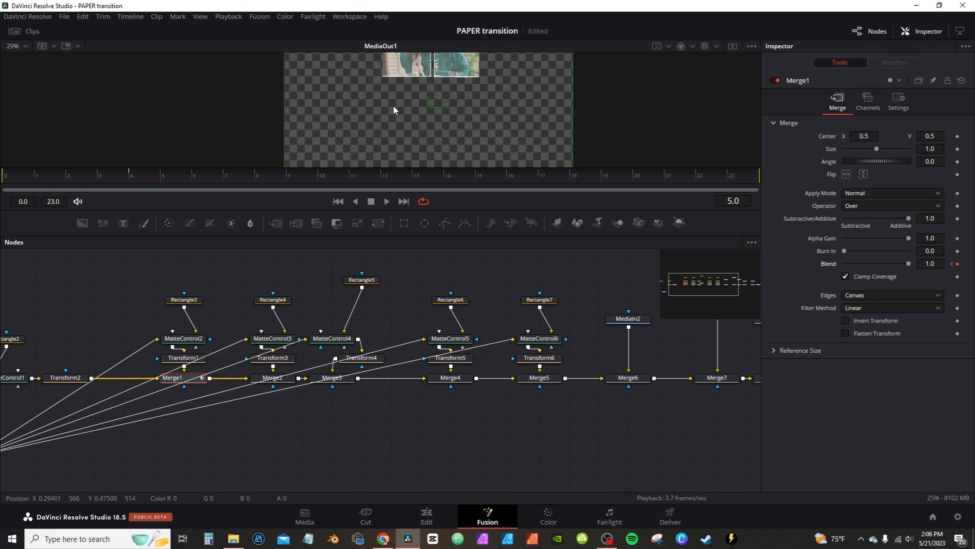
{"action": "scroll", "coordinate": [399, 96], "scroll_direction": "down", "scroll_amount": 1}
{"action": "scroll", "coordinate": [399, 104], "scroll_direction": "up", "scroll_amount": 3}
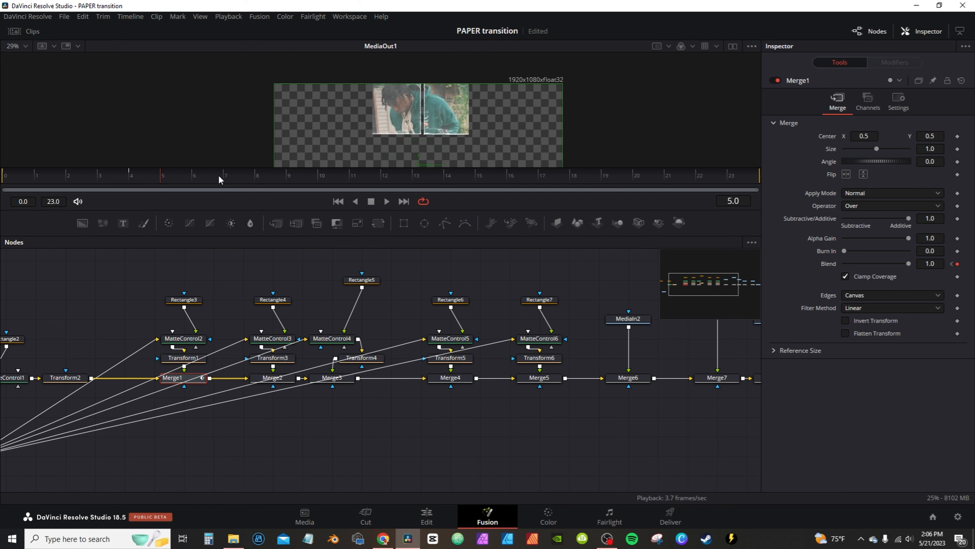
Keyframe Merge2's Blend at 0.0 on frame 6 and 1.0 on frame 7 to bring in the middle-left panel.
{"action": "left_click", "coordinate": [194, 179]}
{"action": "left_click", "coordinate": [277, 379]}
{"action": "left_click", "coordinate": [958, 264]}
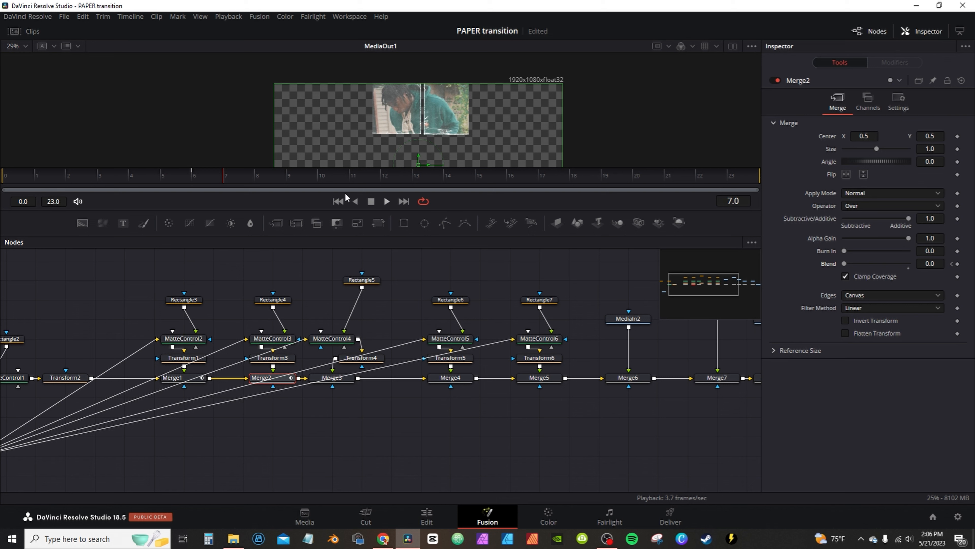
{"action": "left_click_drag", "start_coordinate": [844, 263], "coordinate": [909, 263]}
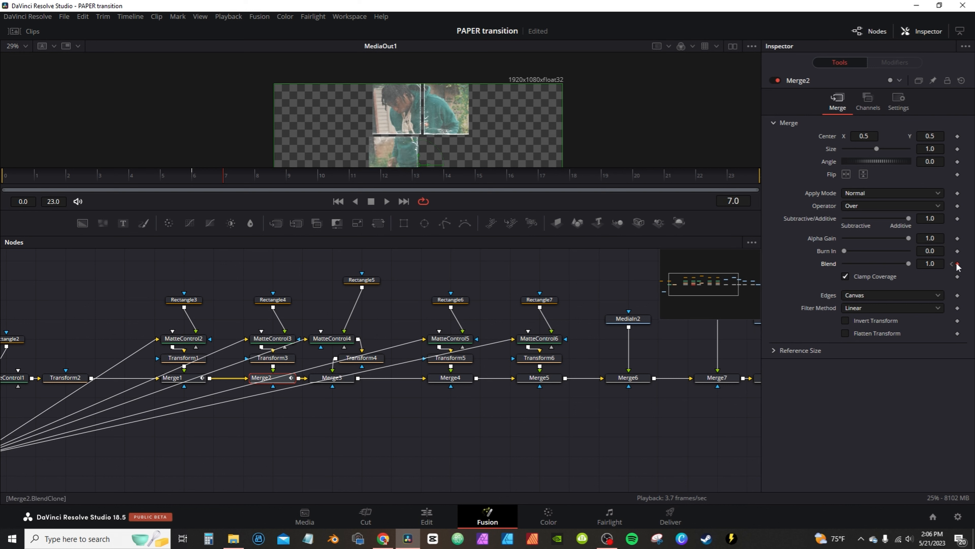
Keyframe Merge3's Blend at 0.0 on frame 8 and 1.0 on frame 9 to bring in the middle-right panel.
{"action": "left_click", "coordinate": [343, 380]}
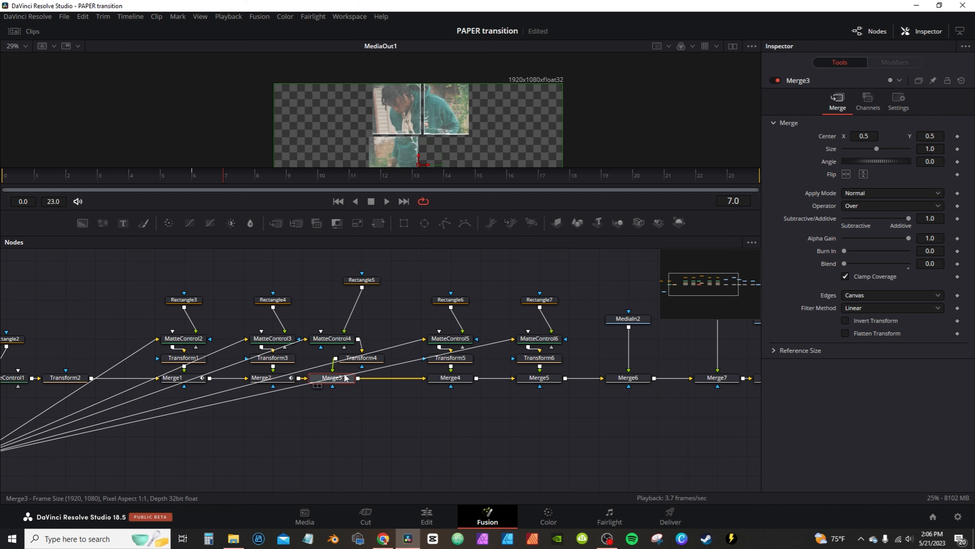
{"action": "left_click", "coordinate": [958, 263]}
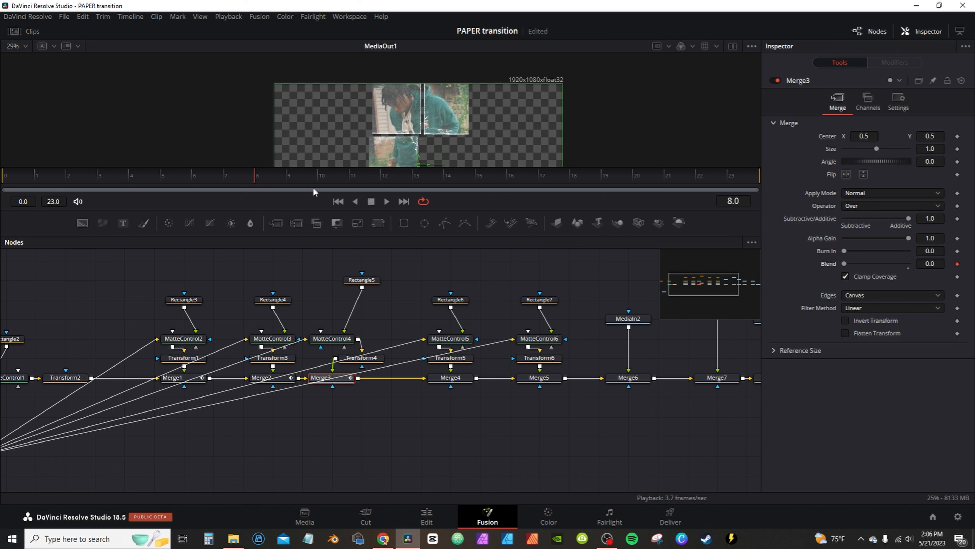
{"action": "left_click", "coordinate": [288, 178]}
{"action": "left_click_drag", "start_coordinate": [844, 266], "coordinate": [934, 267]}
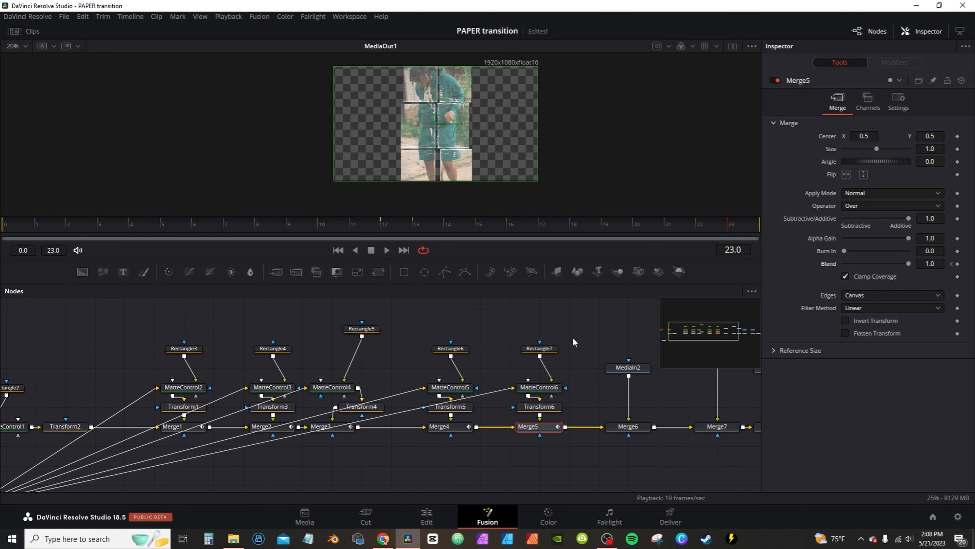
Keyframe Blend at 0.0 on frame 14 for all five duct tape merges, Merge6 through Merge10.
{"action": "left_click_drag", "start_coordinate": [574, 341], "coordinate": [402, 345]}
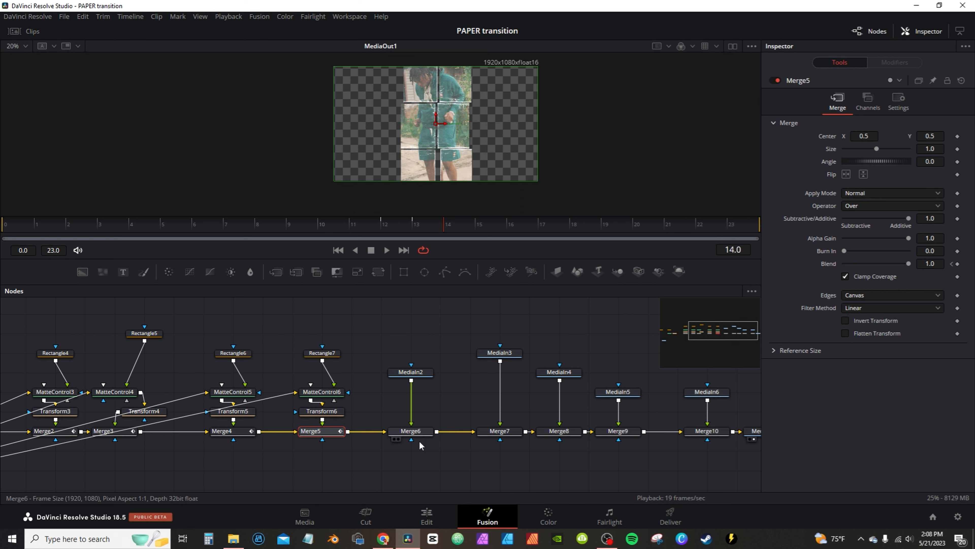
{"action": "left_click", "coordinate": [419, 433]}
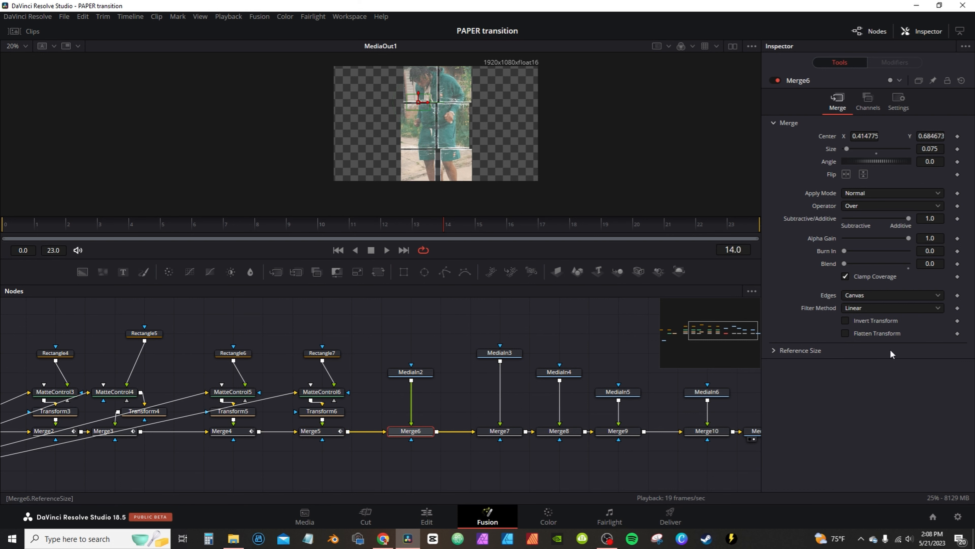
{"action": "left_click", "coordinate": [958, 264]}
{"action": "left_click", "coordinate": [499, 431]}
{"action": "left_click", "coordinate": [560, 431]}
{"action": "left_click", "coordinate": [958, 264]}
{"action": "left_click", "coordinate": [616, 431]}
{"action": "left_click", "coordinate": [958, 264]}
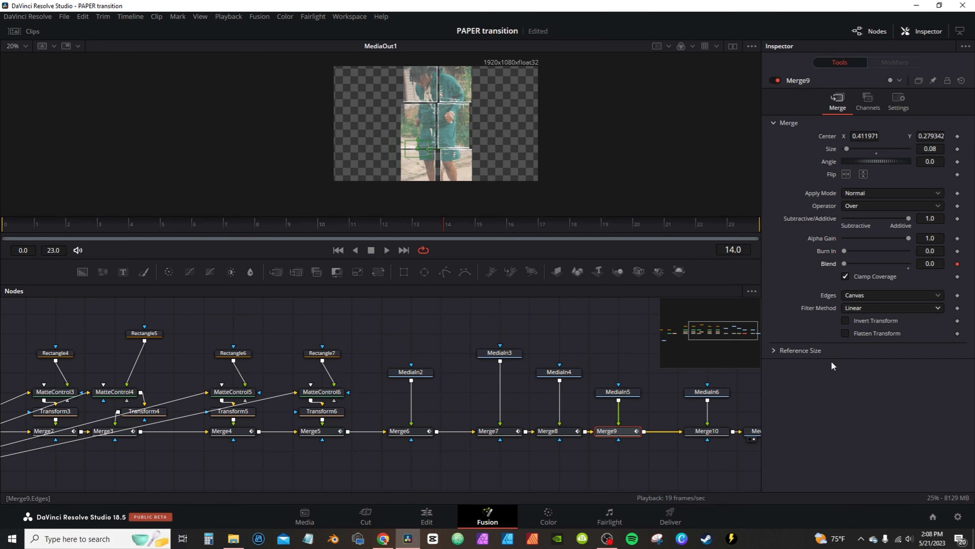
{"action": "left_click", "coordinate": [707, 431]}
{"action": "left_click", "coordinate": [957, 264]}
Raise Merge7's Blend at frame 17 to bring in the crossed duct tape.
{"action": "left_click_drag", "start_coordinate": [659, 393], "coordinate": [596, 382]}
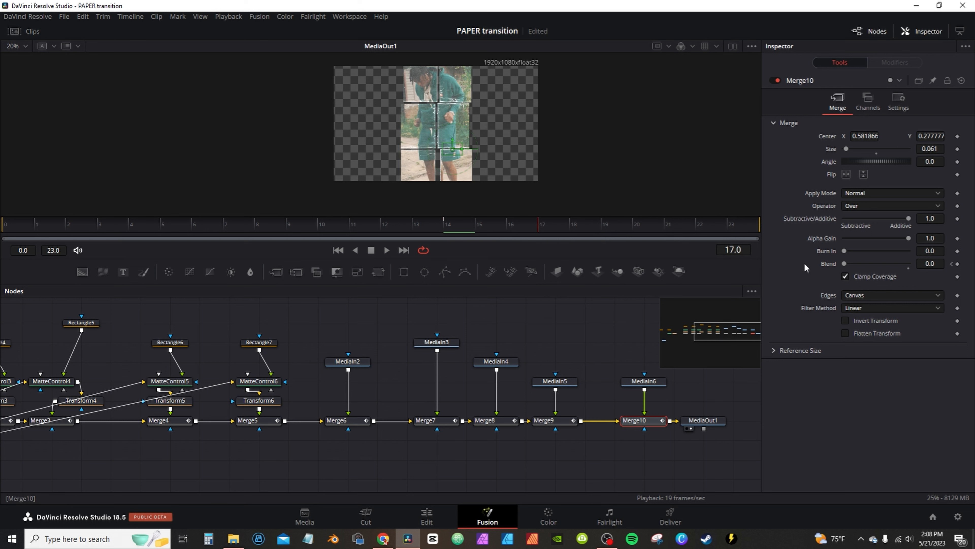
{"action": "left_click", "coordinate": [449, 421]}
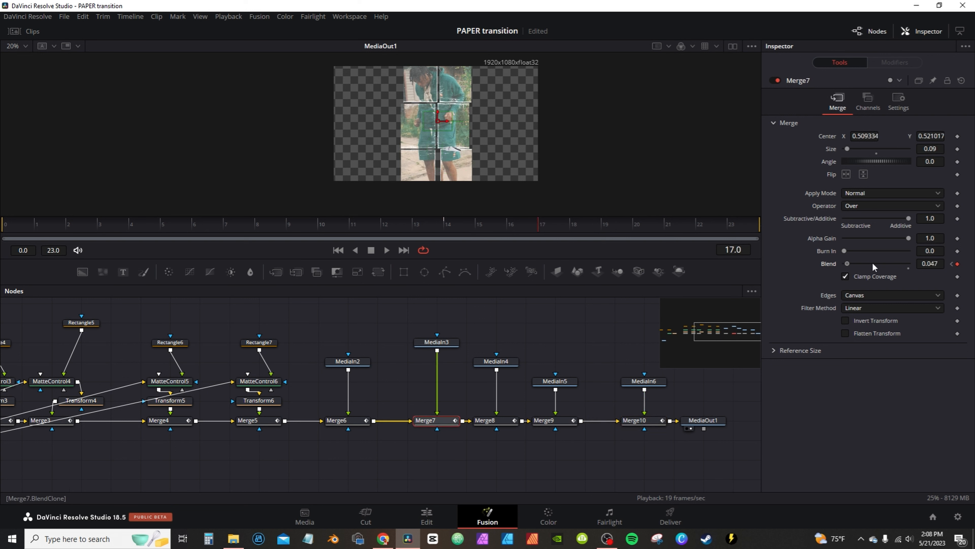